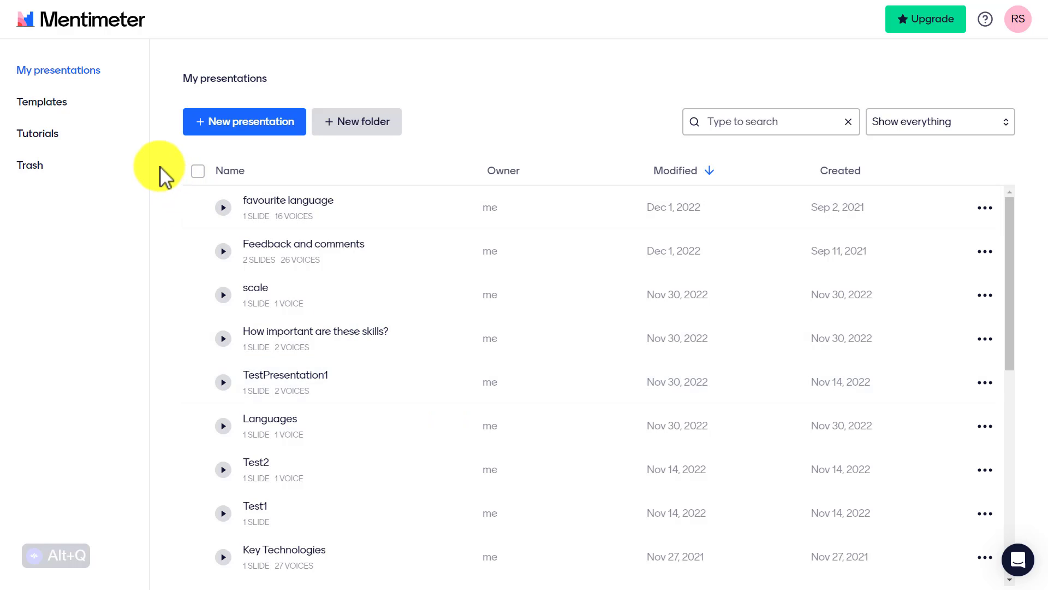
Create a new presentation named "My favourite language to learn".
click(260, 125)
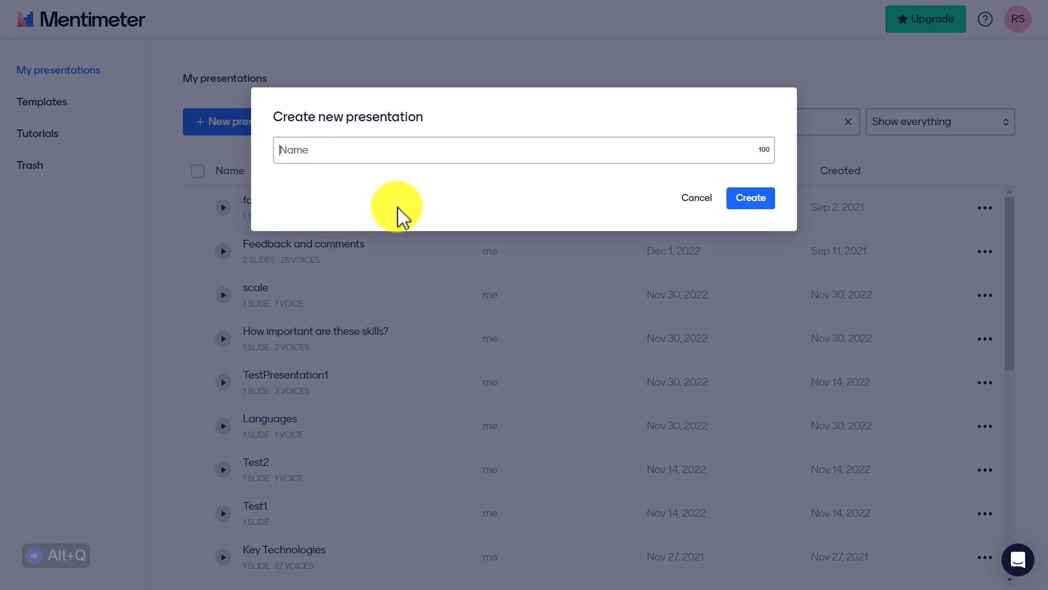
text(My favourite languae)
key(BackSpace)
key(BackSpace)
text(ge to learn)
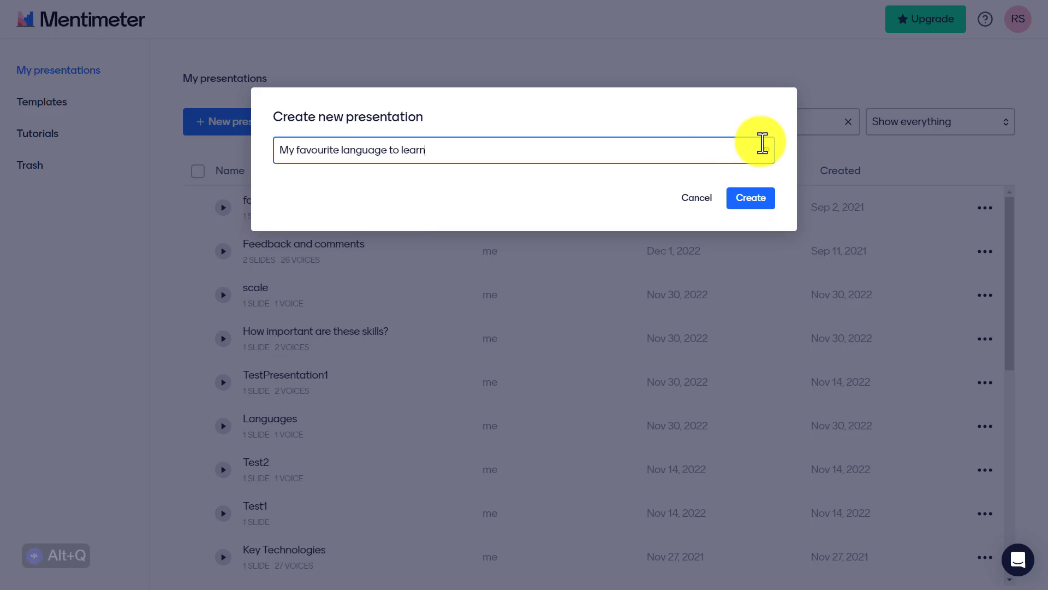
click(757, 202)
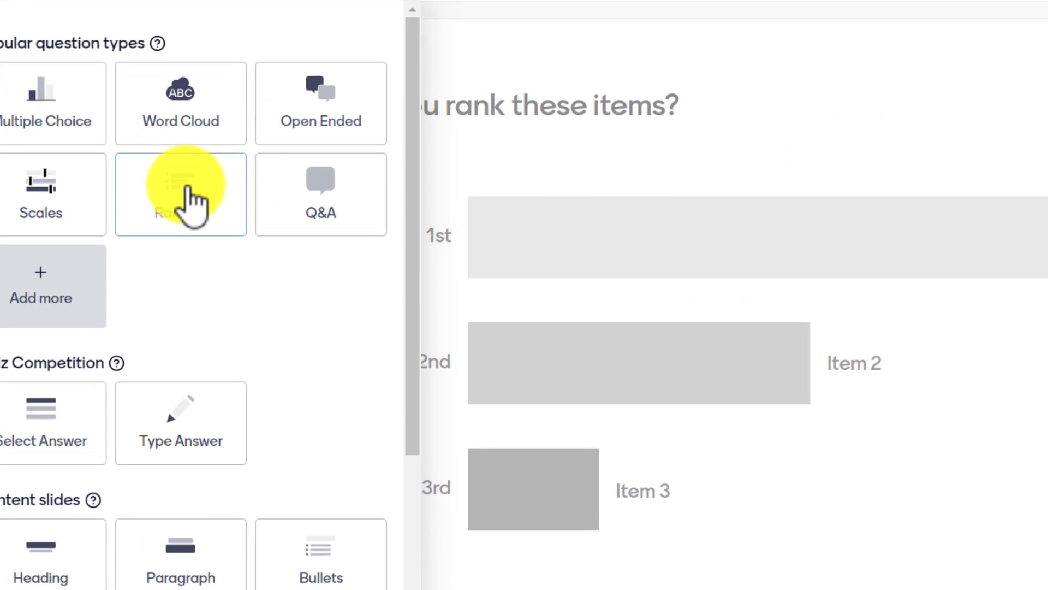
Add a Ranking slide, skip the introductory tour, and set the question to "What is your favourite language?".
click(186, 191)
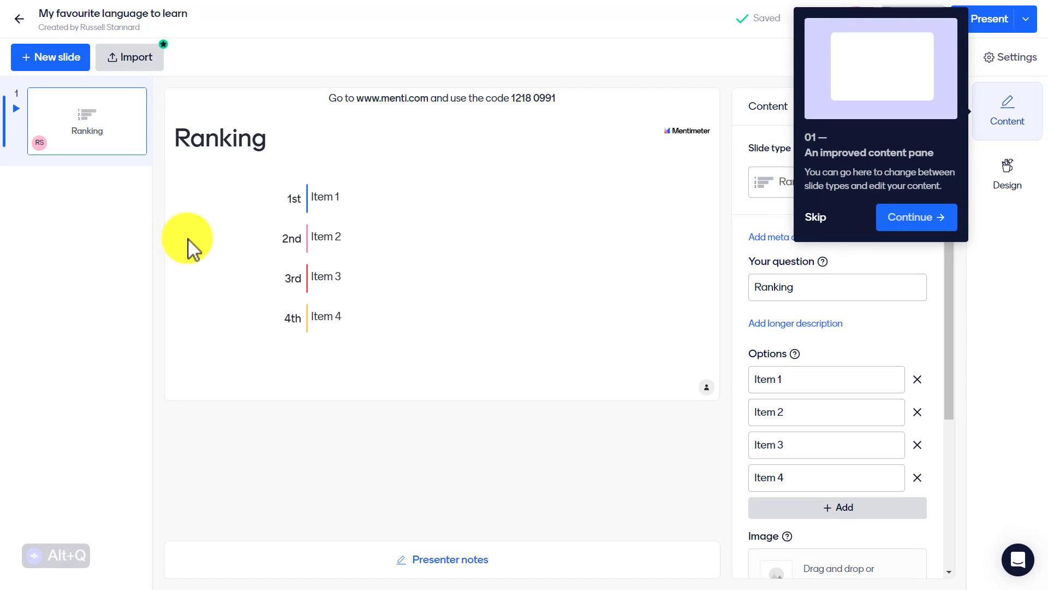
click(817, 219)
click(824, 283)
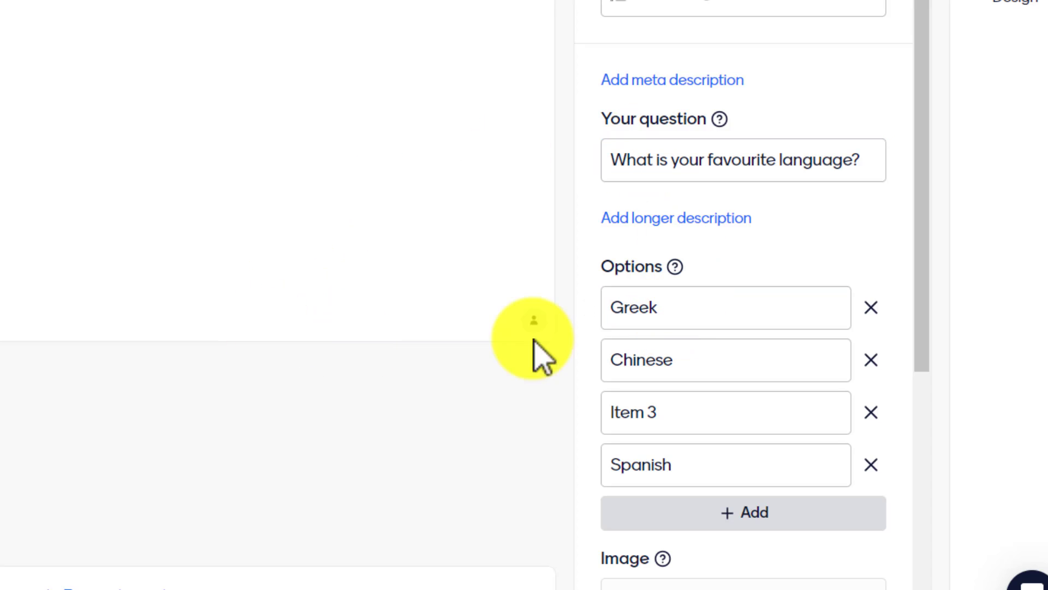
click(676, 164)
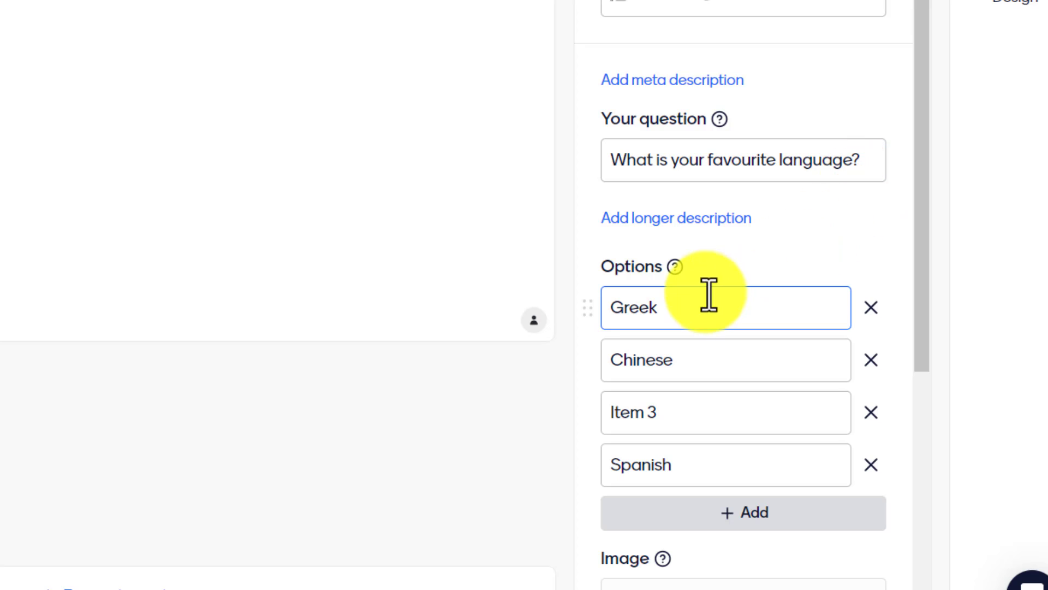
Set the ranking options to Greek, Chinese, French, Spanish, Polish and Russian.
click(652, 310)
click(648, 361)
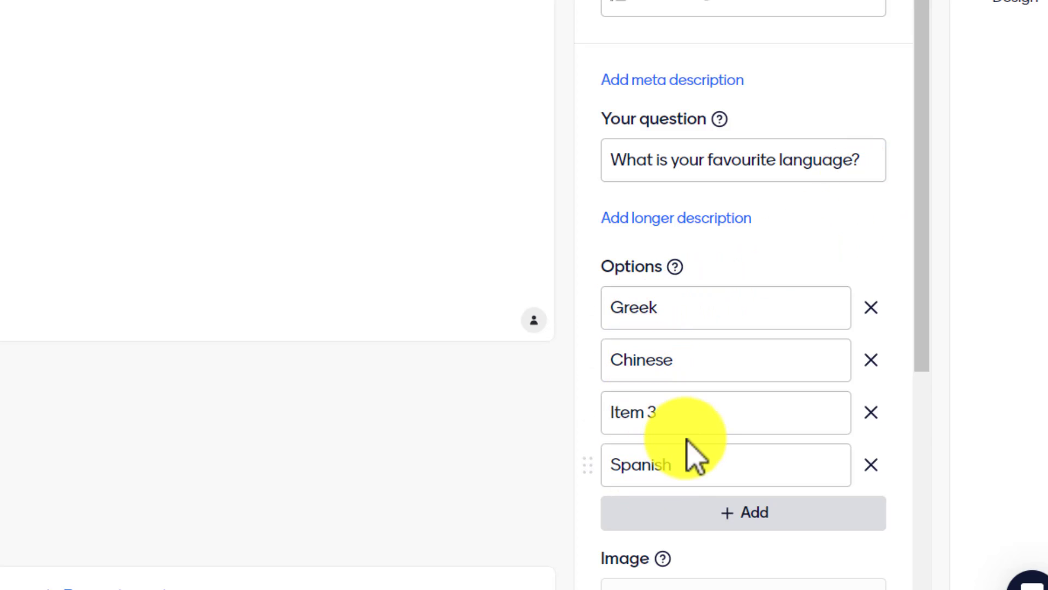
click(684, 418)
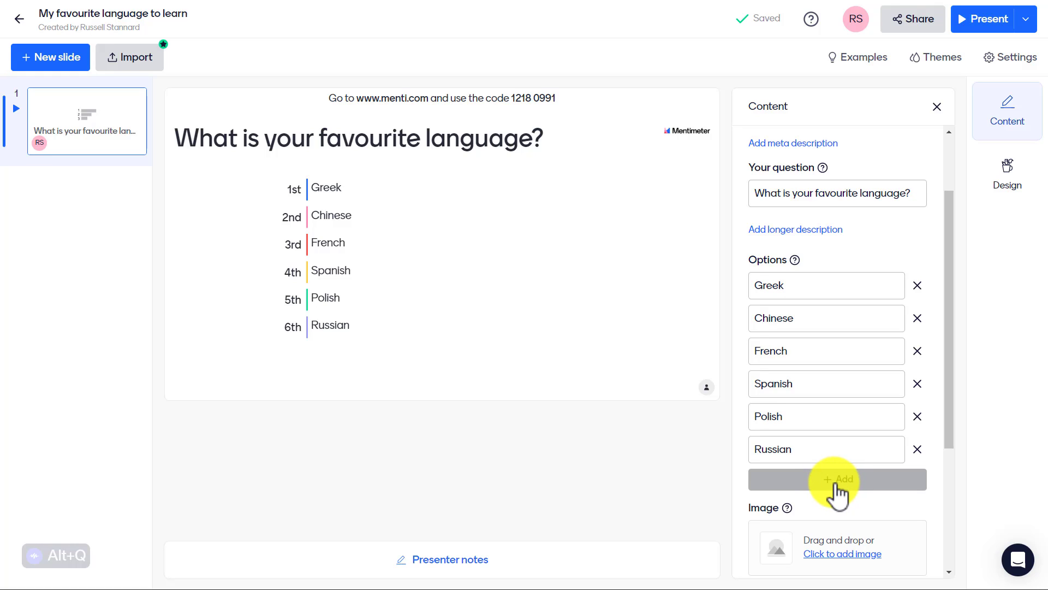
drag(952, 339, 963, 276)
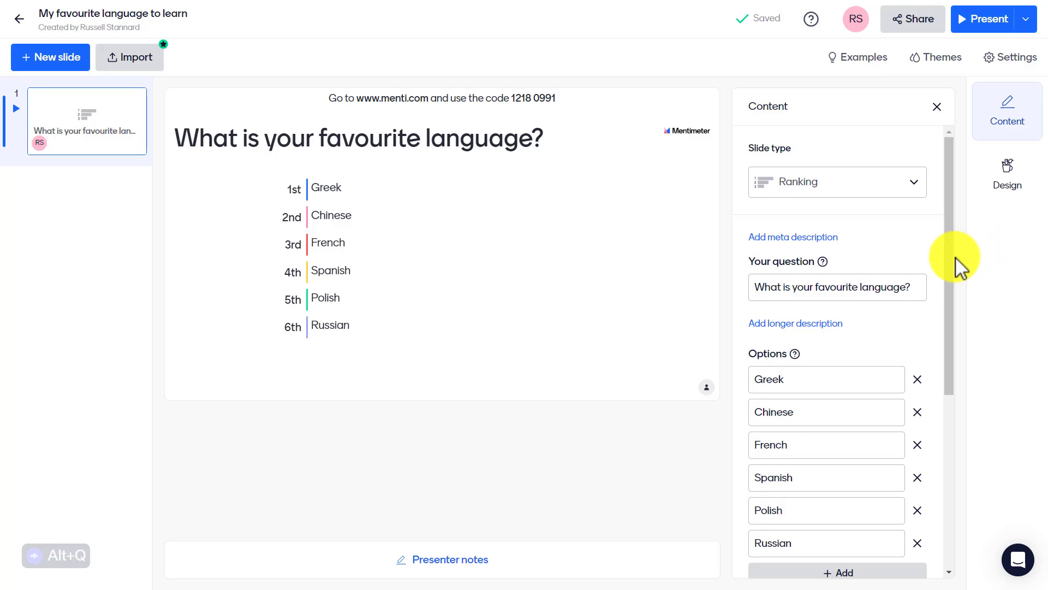
Display the QR code for joining the presentation and copy its voting link.
click(911, 20)
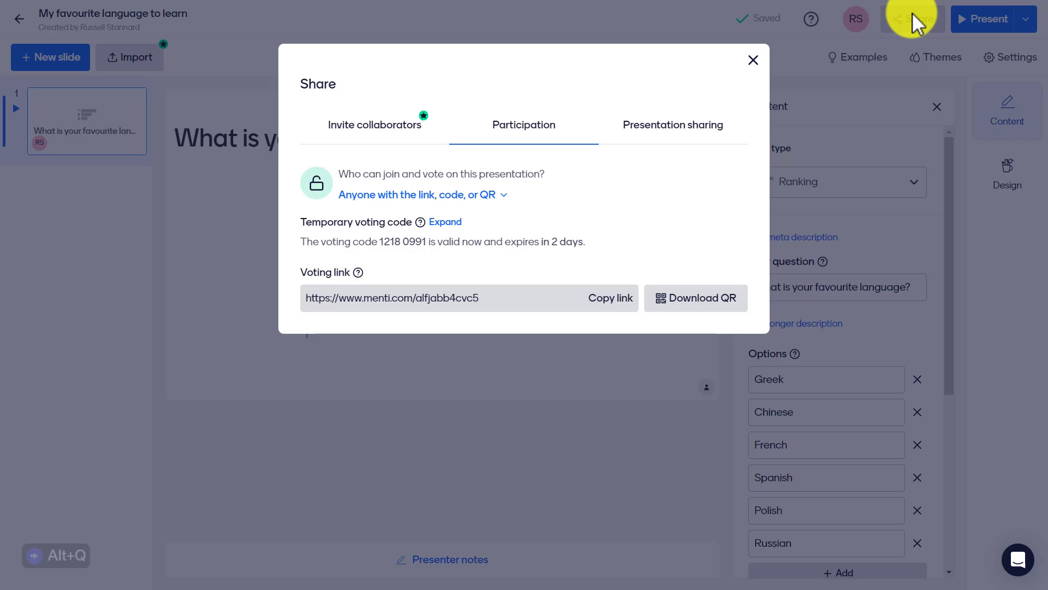
click(699, 301)
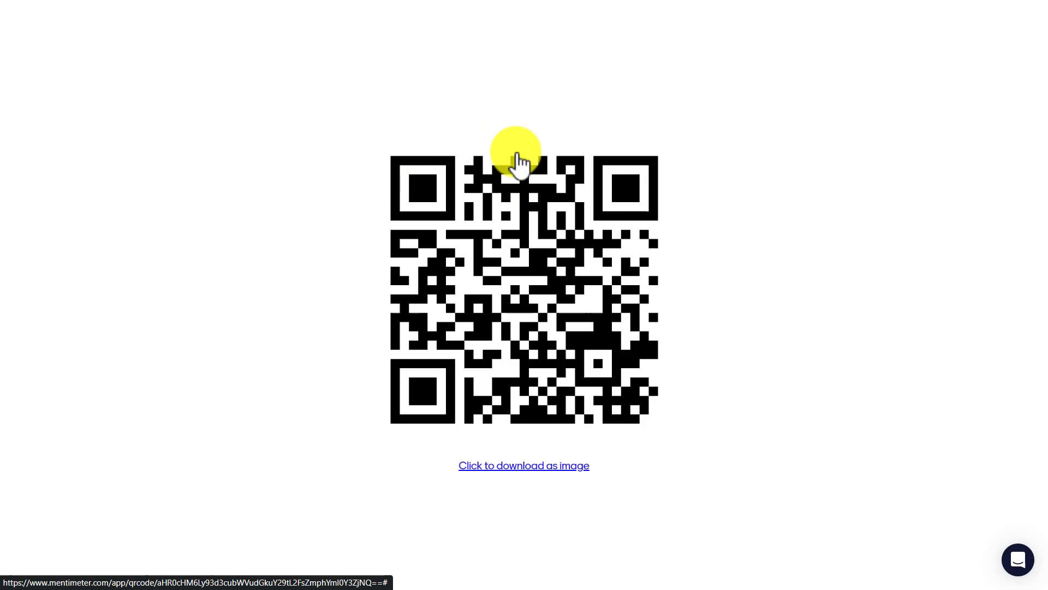
key(alt+q)
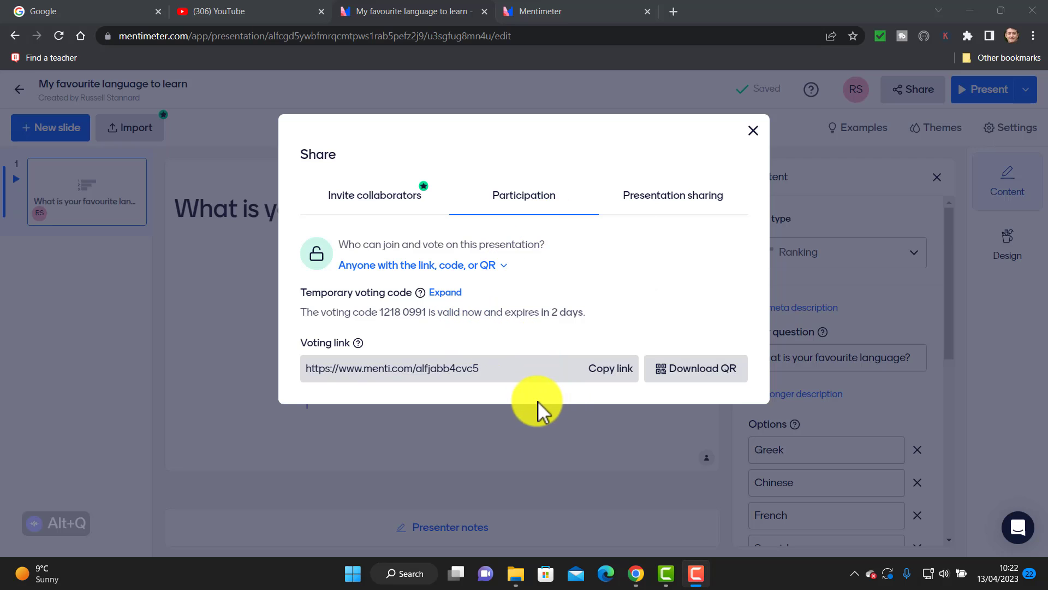
click(604, 372)
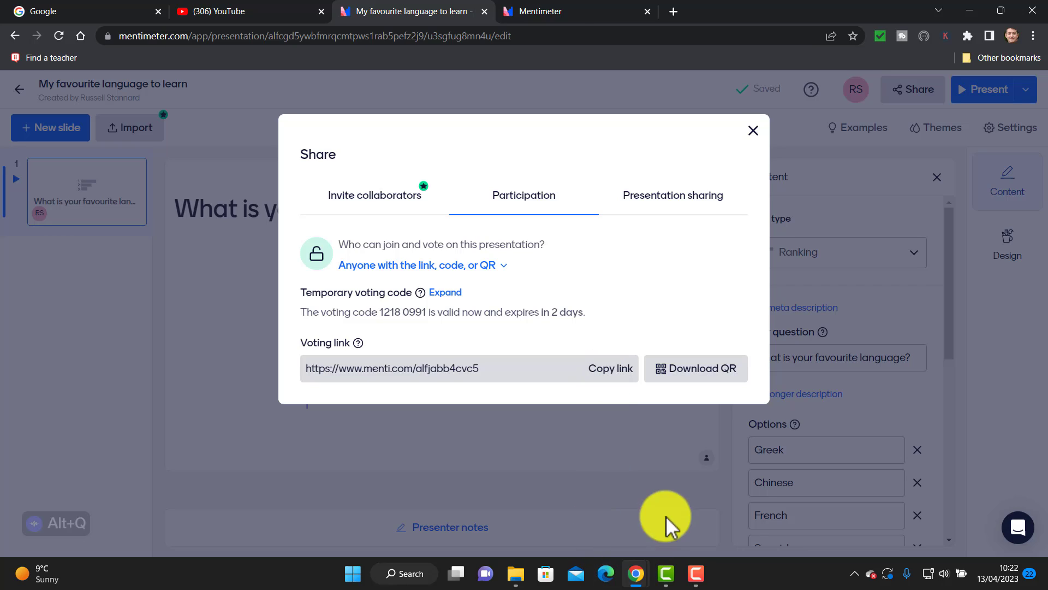
click(696, 574)
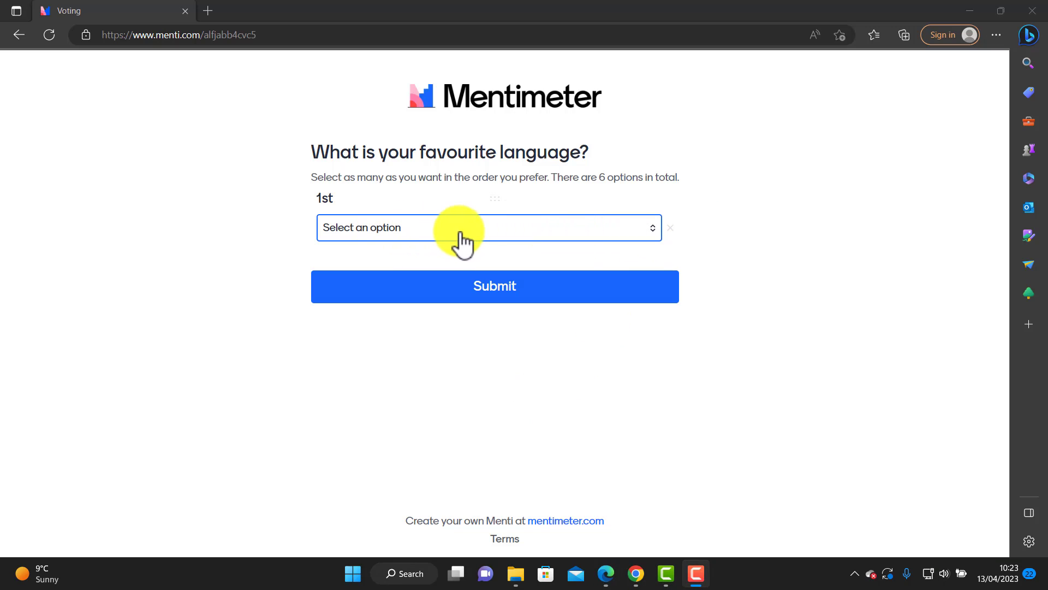
On the voting page in Edge, rank French 1st, Russian 2nd and Chinese 3rd.
click(653, 232)
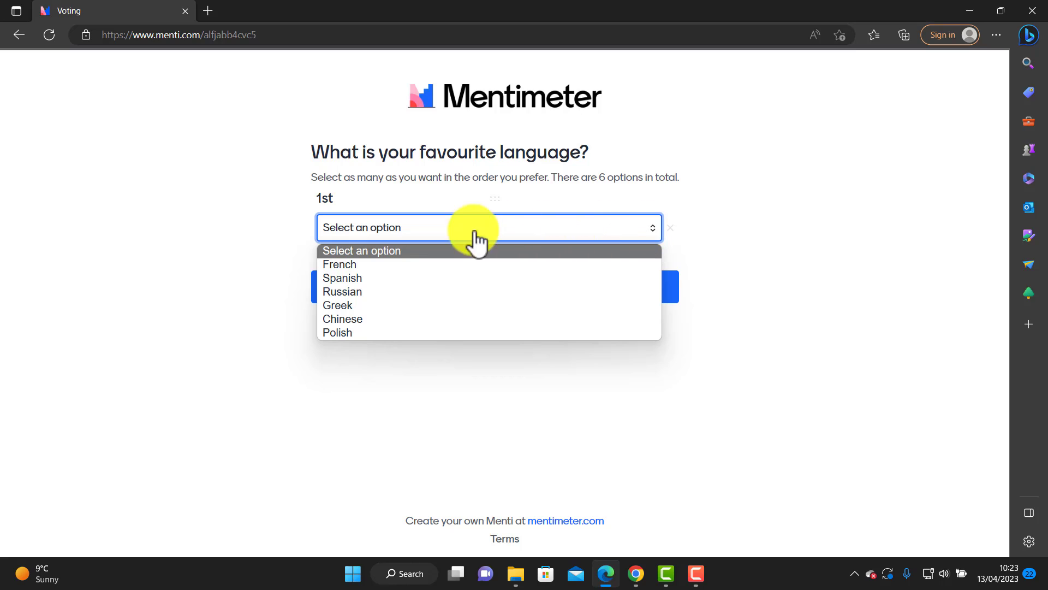
click(363, 263)
click(649, 302)
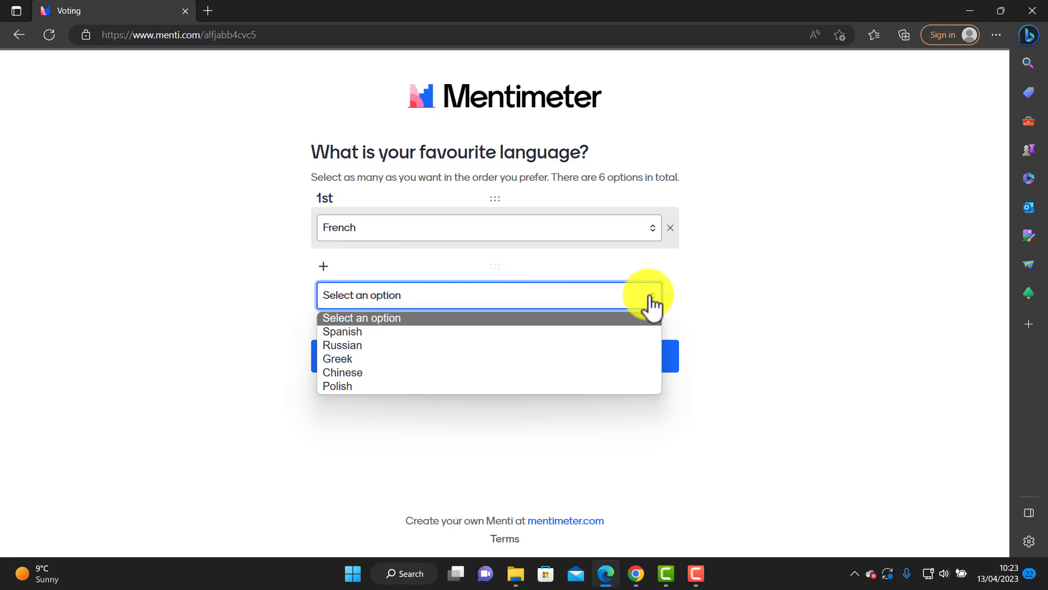
click(360, 345)
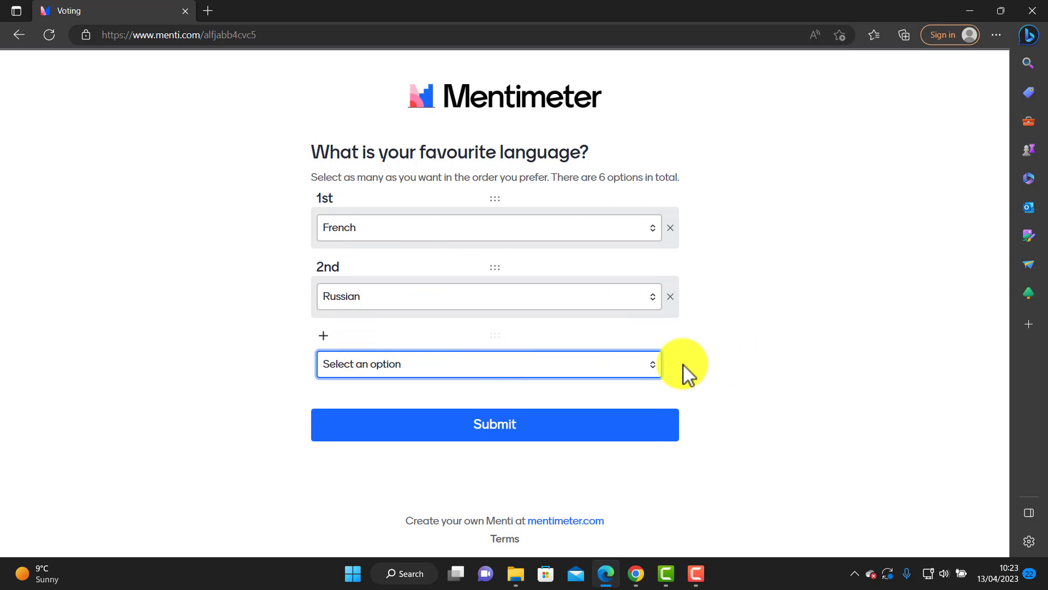
click(657, 365)
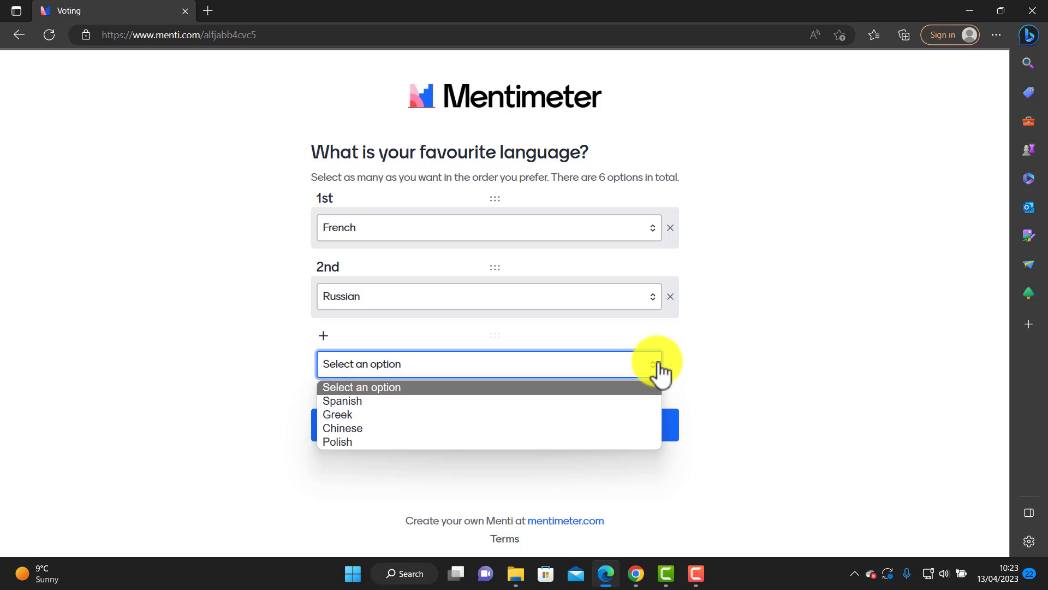
click(349, 428)
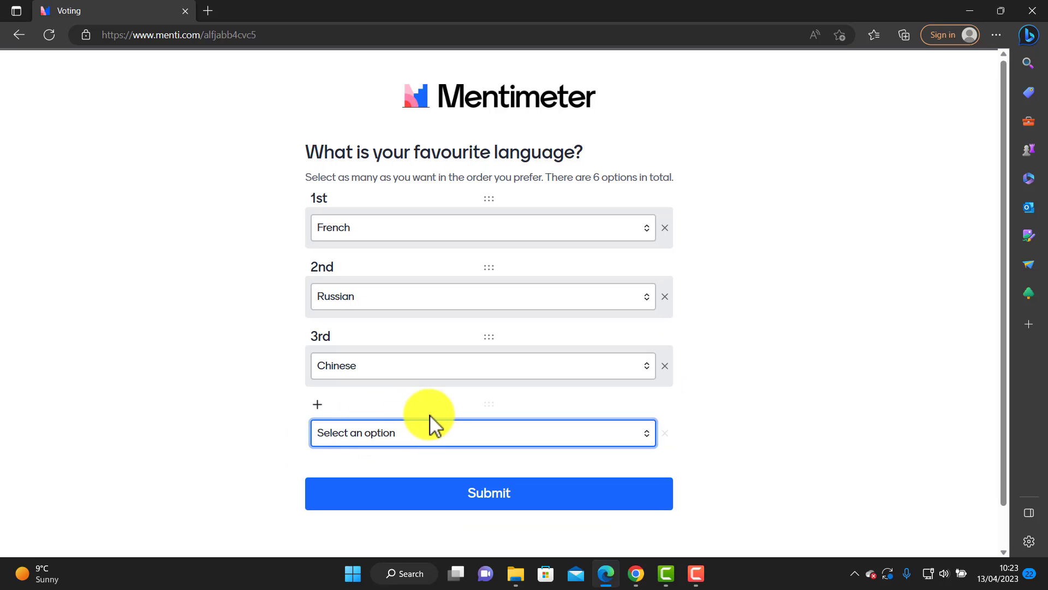
Rank Spanish 4th, Polish 5th and Greek 6th, and submit the vote.
click(647, 434)
click(385, 482)
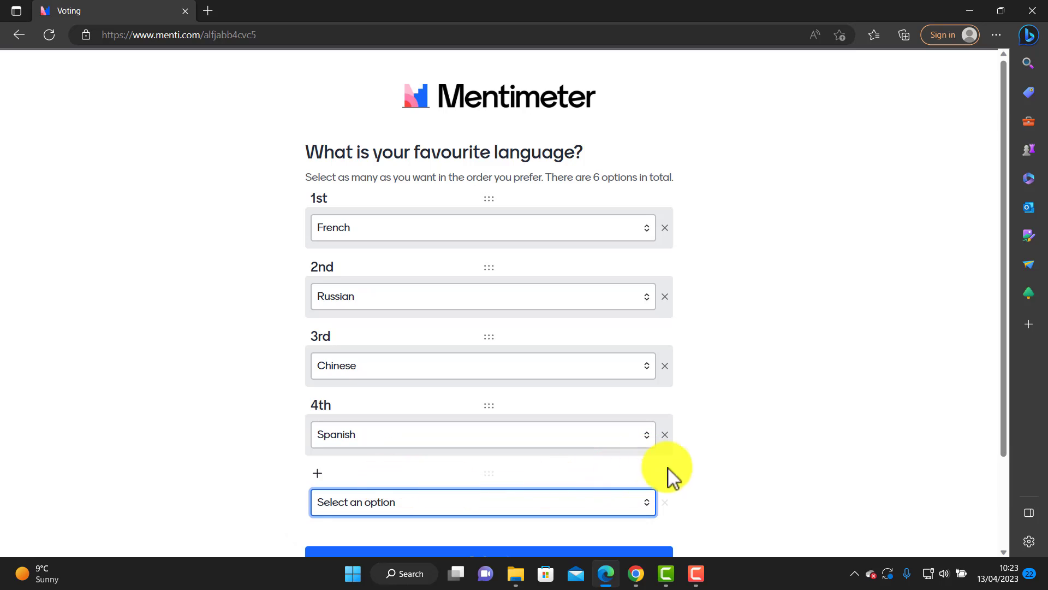
scroll(999, 399, down, 3)
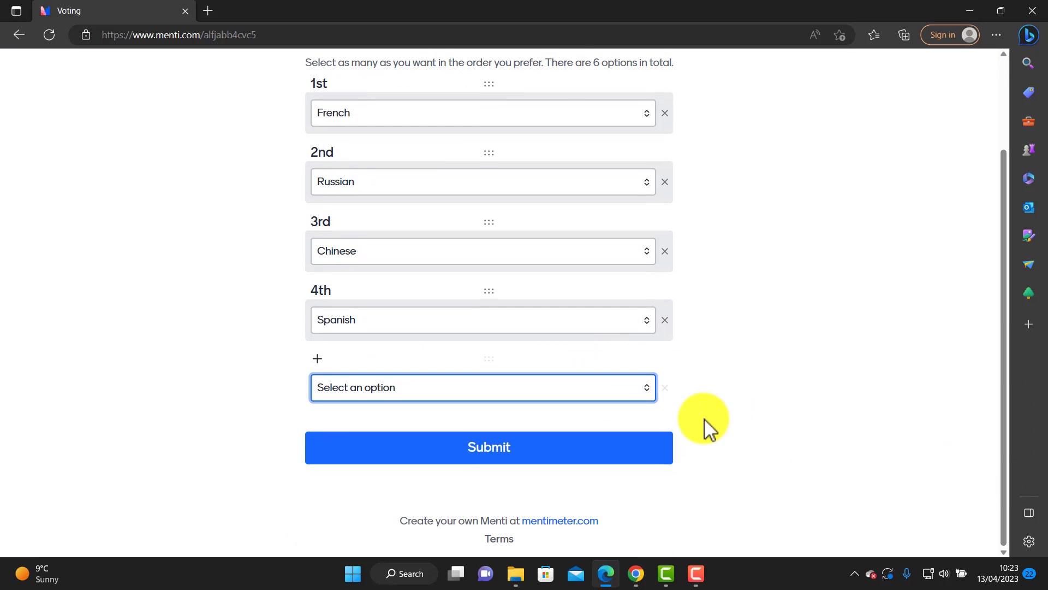
click(508, 389)
click(331, 425)
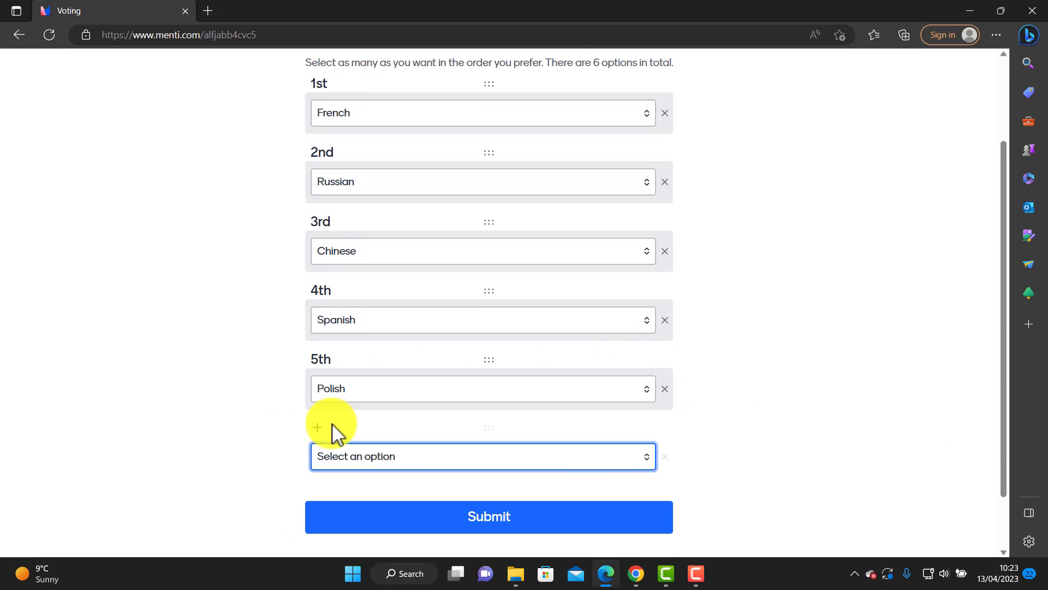
click(637, 458)
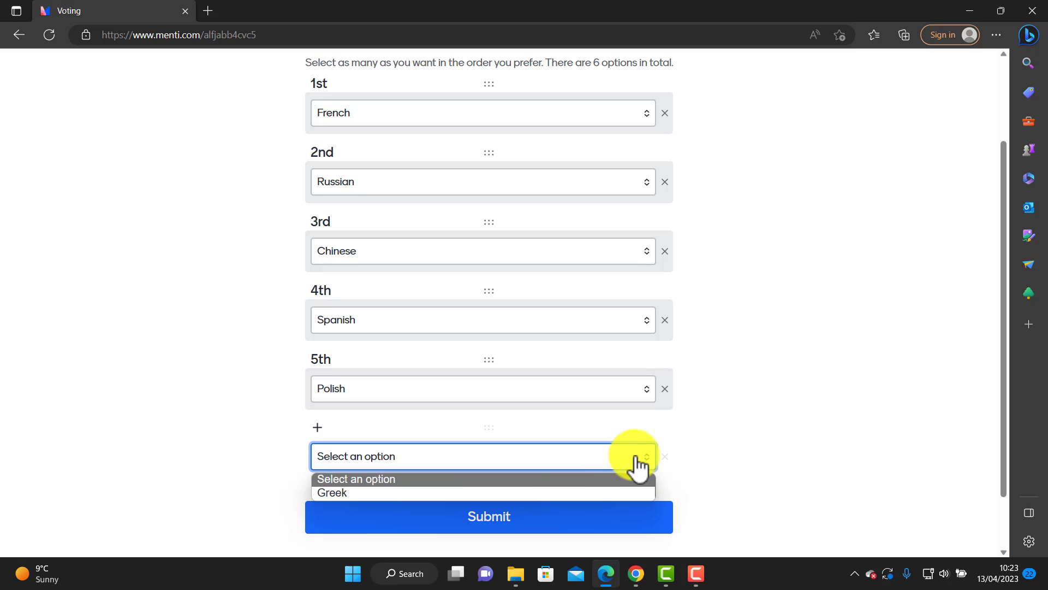
click(331, 494)
click(499, 522)
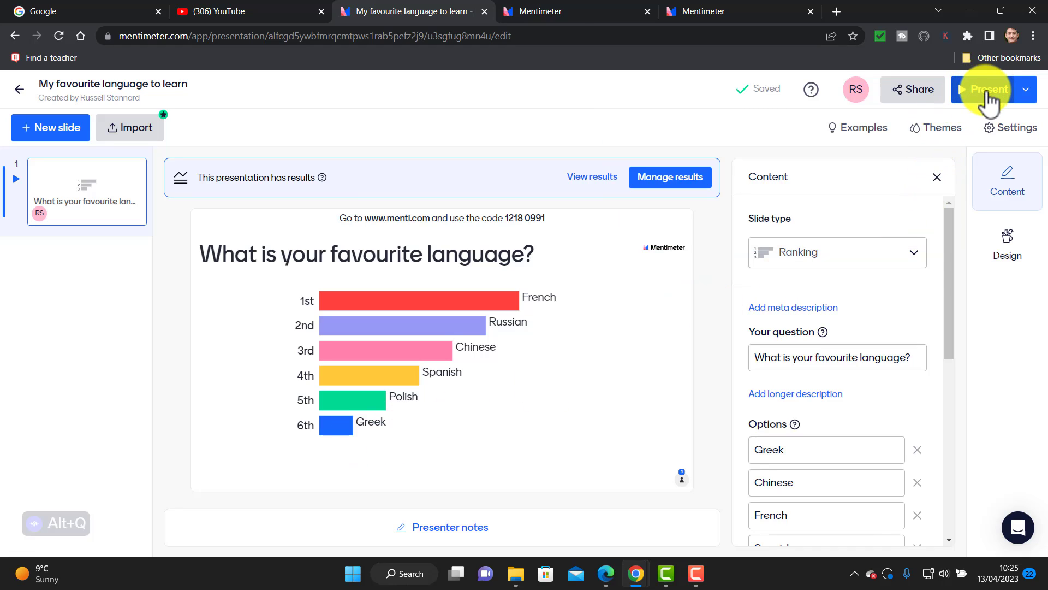
Switch back to the presentation editor in Chrome and present the favourite language ranking slide.
click(988, 94)
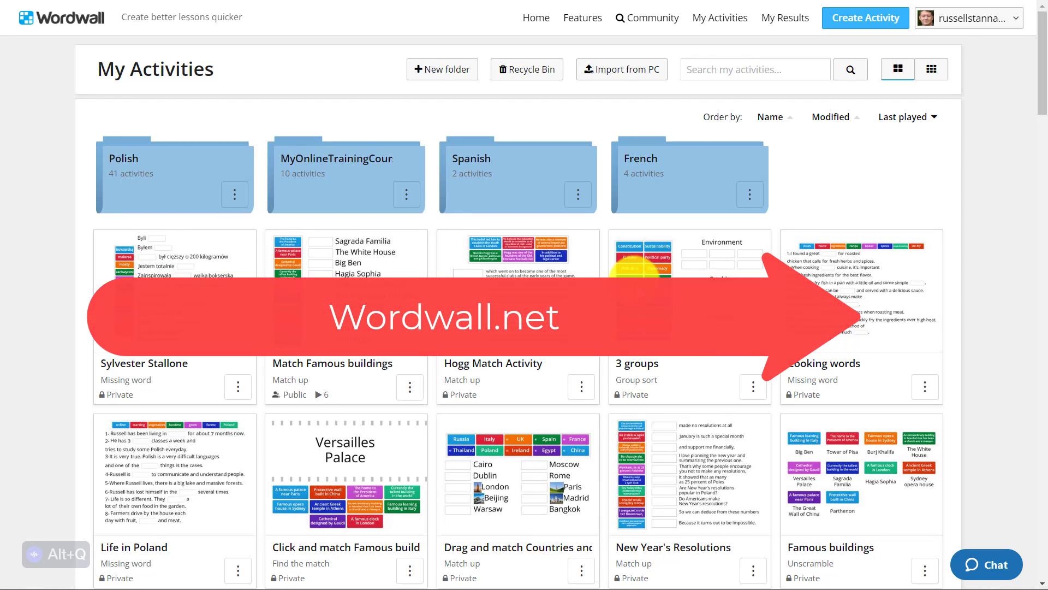
In Wordwall, start creating an activity and look through the available interactive templates.
click(866, 22)
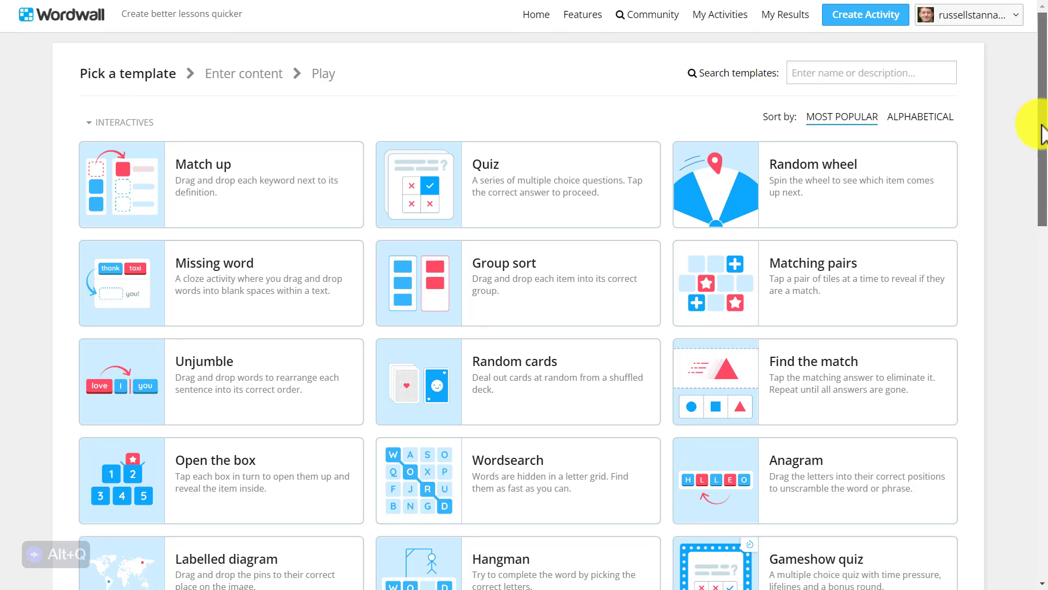
drag(1044, 130, 1044, 86)
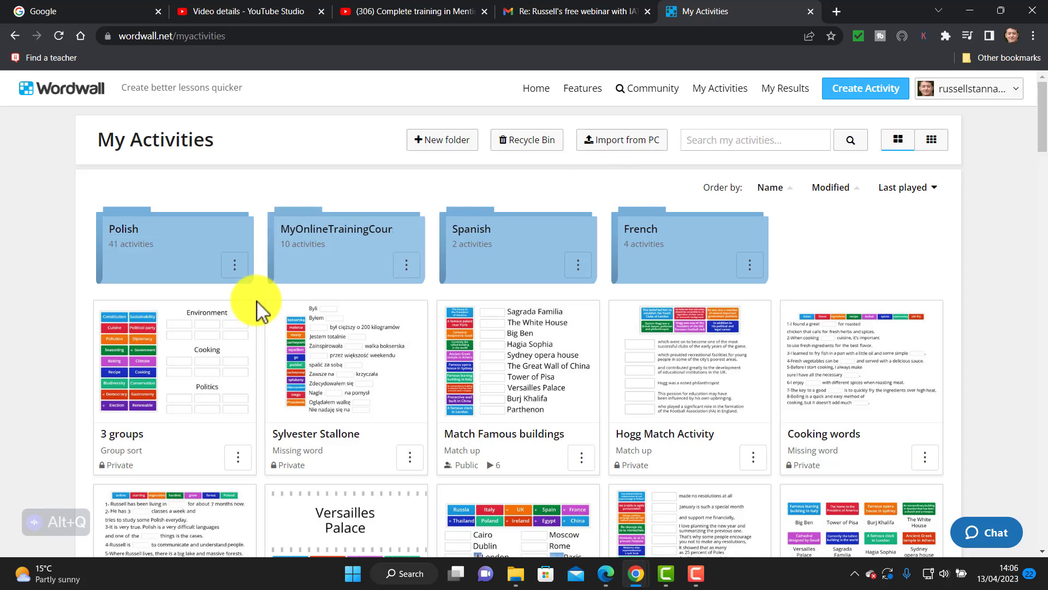
Start the "3 groups" activity and sort Pollution and Climate into Environment, Diplomacy and Democracy into Politics, and Recipe into Cooking.
click(174, 372)
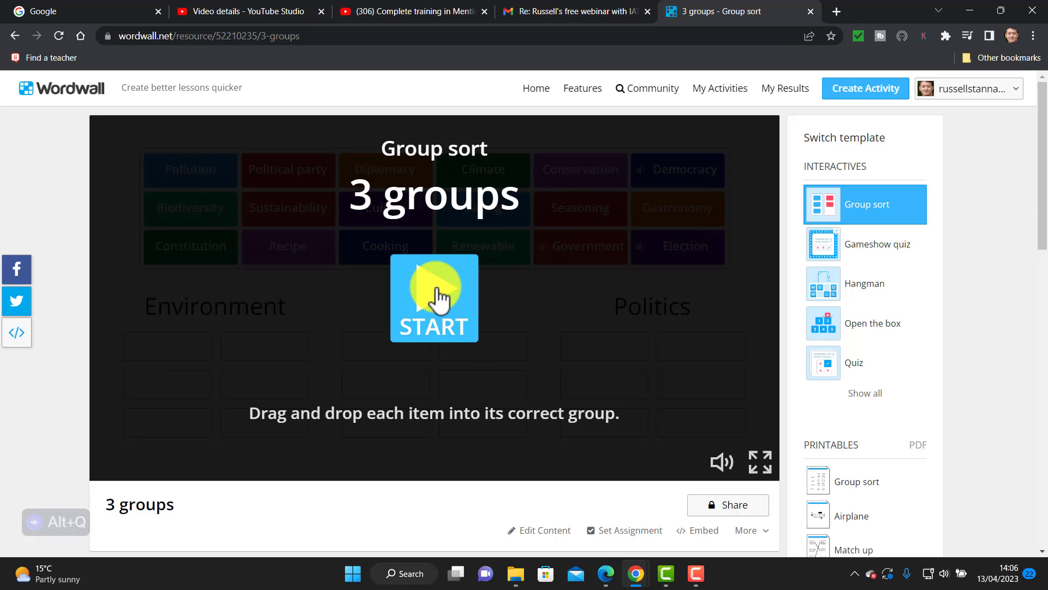
click(434, 297)
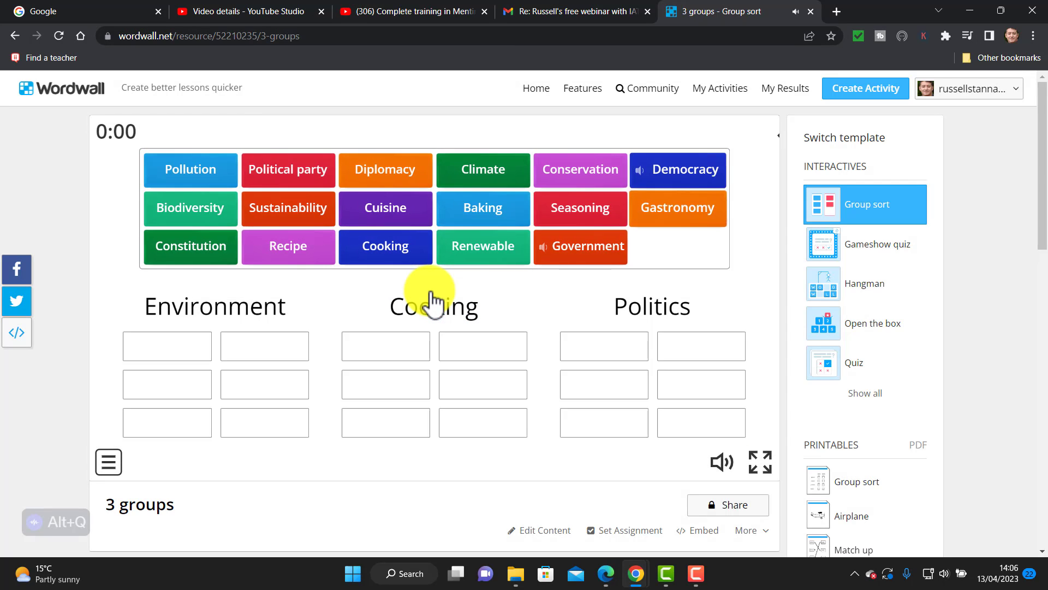
drag(198, 182, 165, 347)
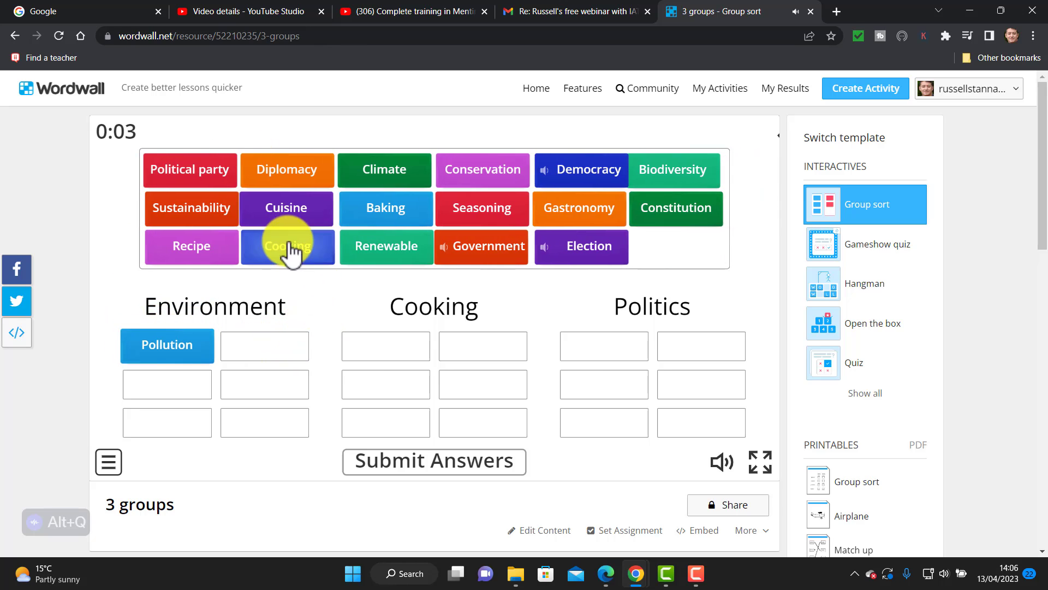
drag(283, 176, 624, 351)
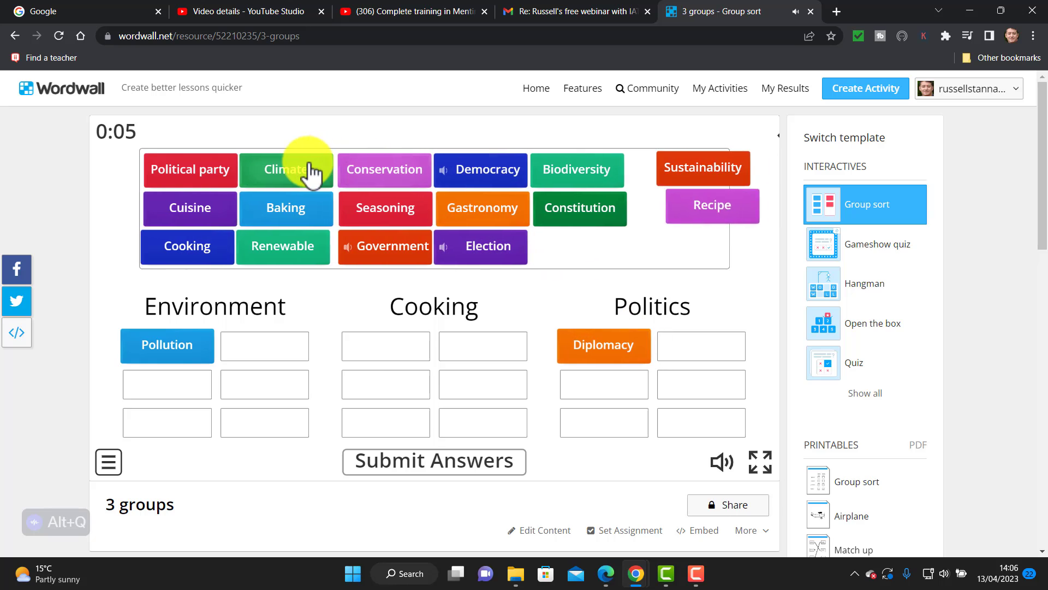
drag(311, 172, 253, 368)
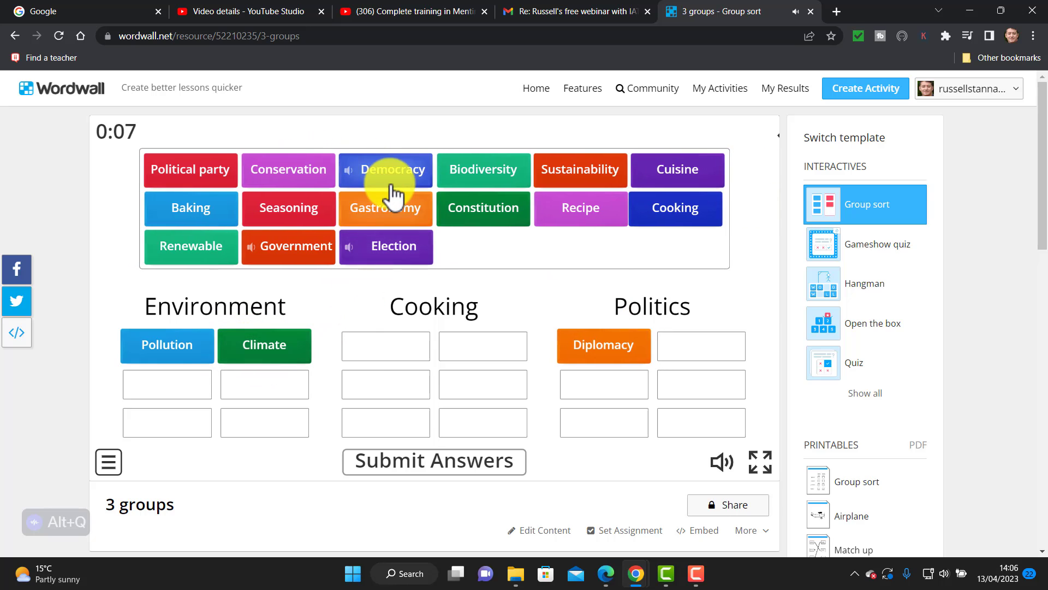
drag(386, 180, 600, 393)
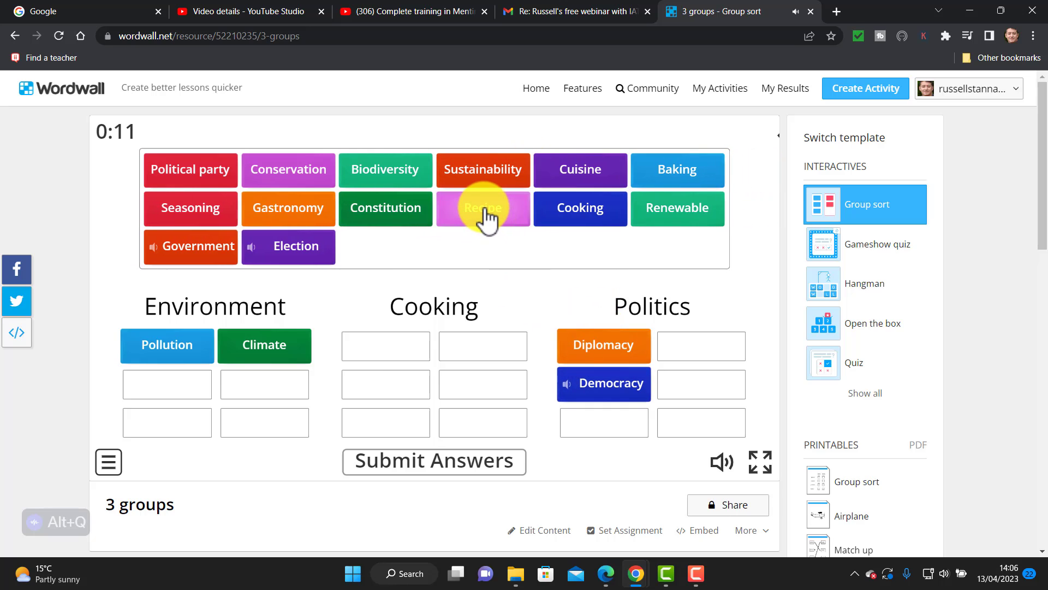
drag(487, 218, 404, 356)
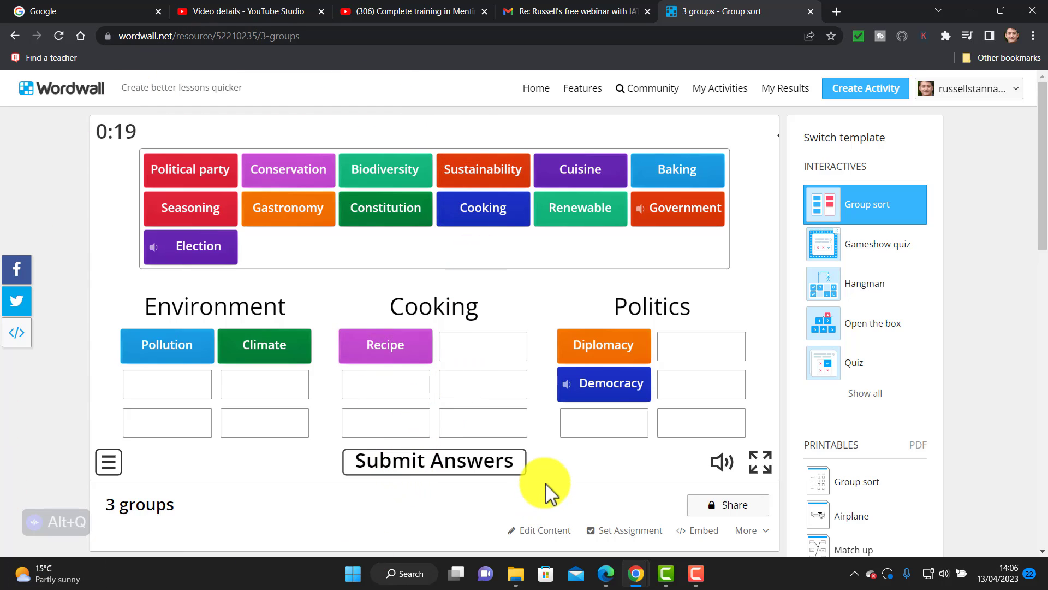
Set "3 groups" as an assignment with name registration and no deadline, and display the student link's QR code.
click(640, 531)
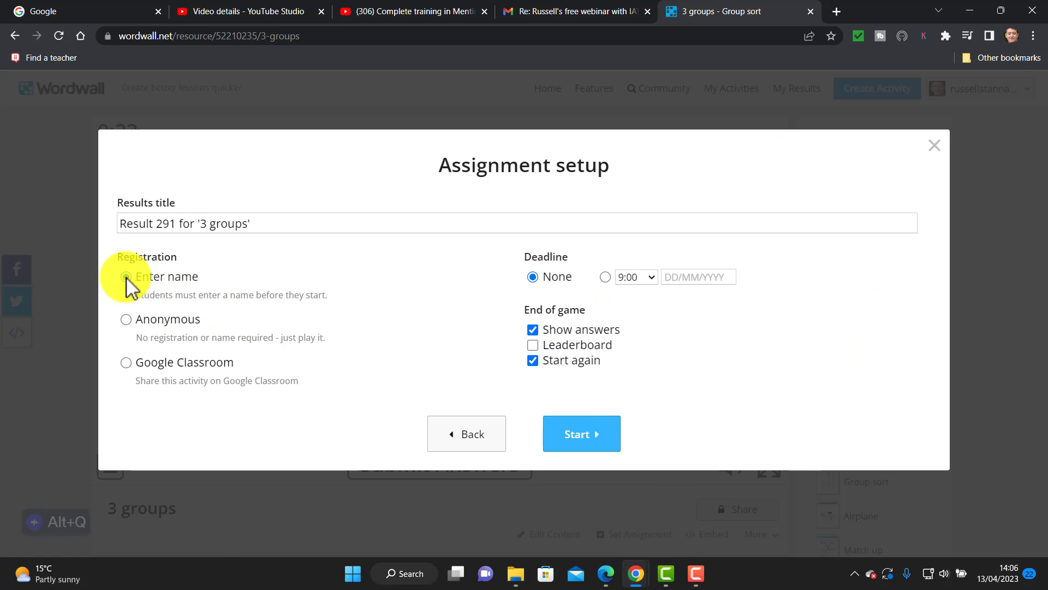
click(590, 440)
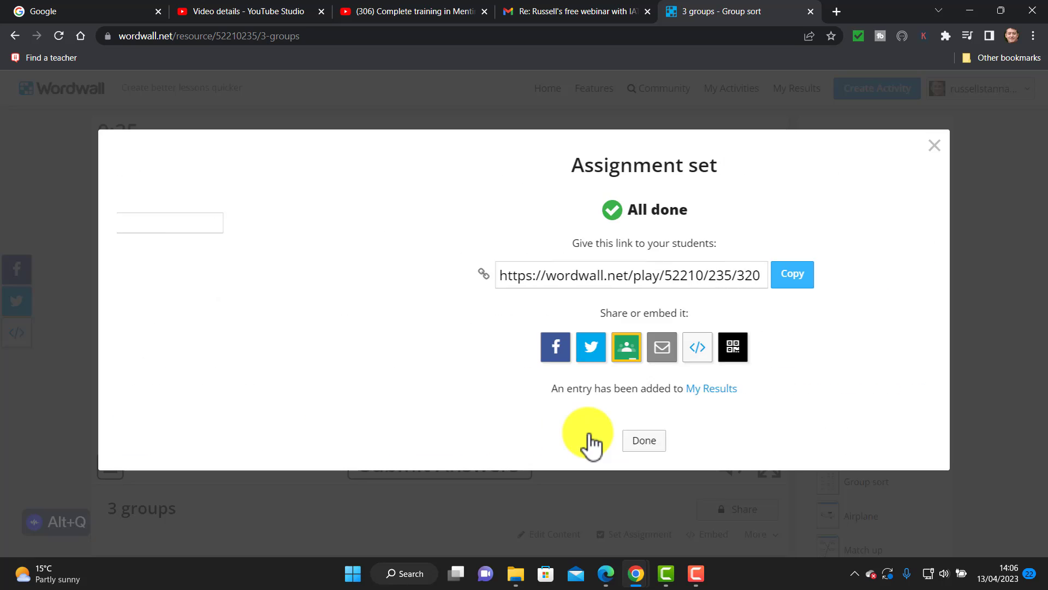
drag(643, 273, 351, 277)
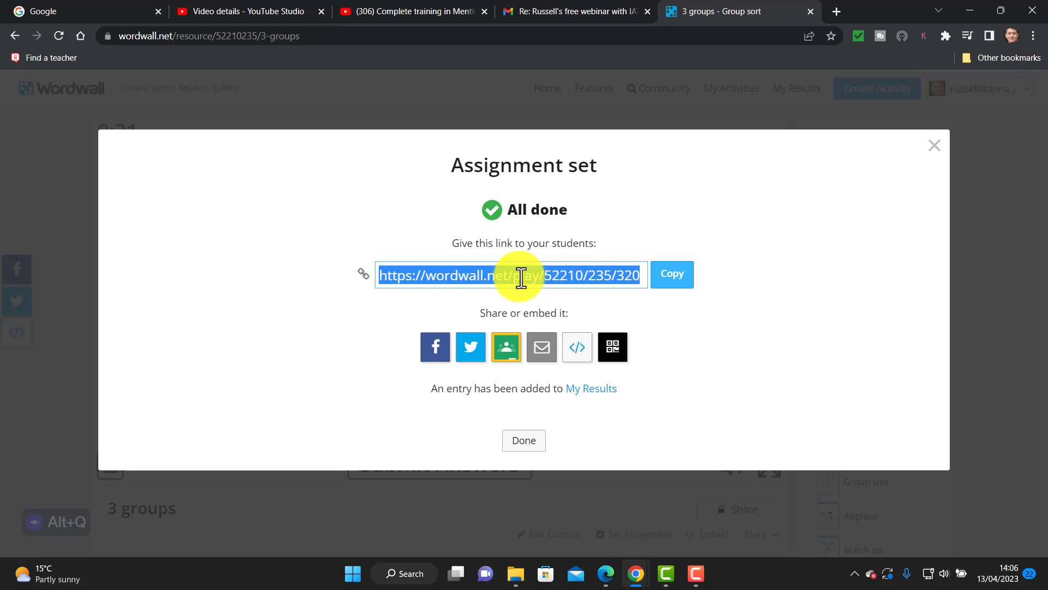
click(612, 349)
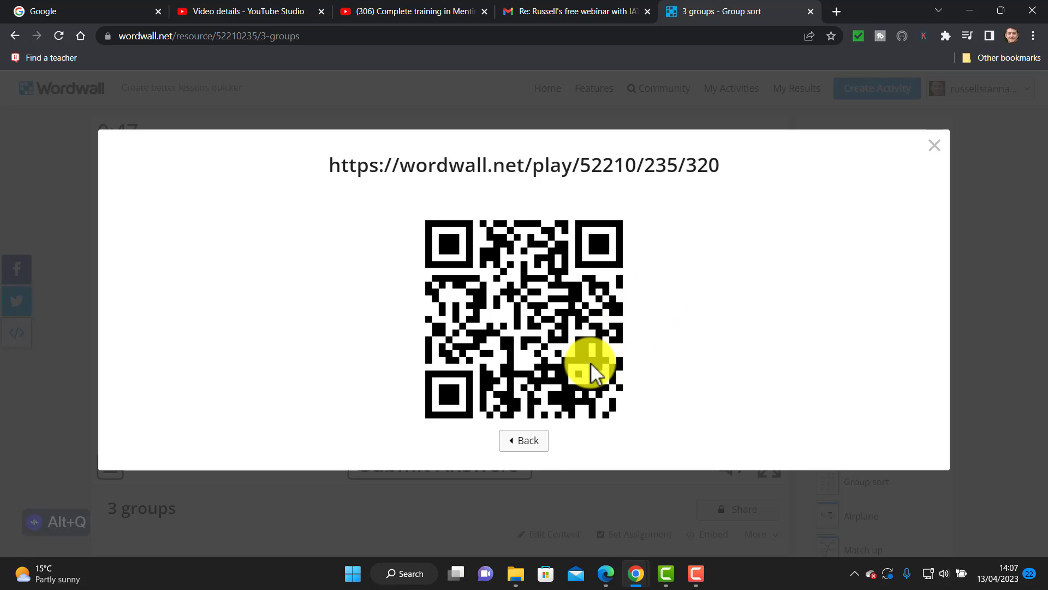
click(533, 443)
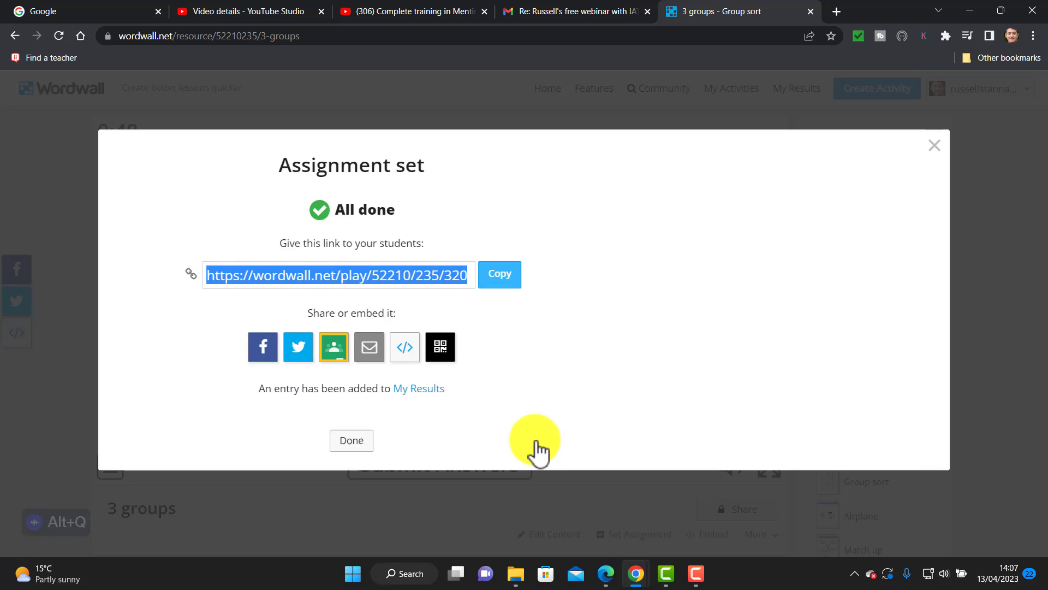
click(935, 146)
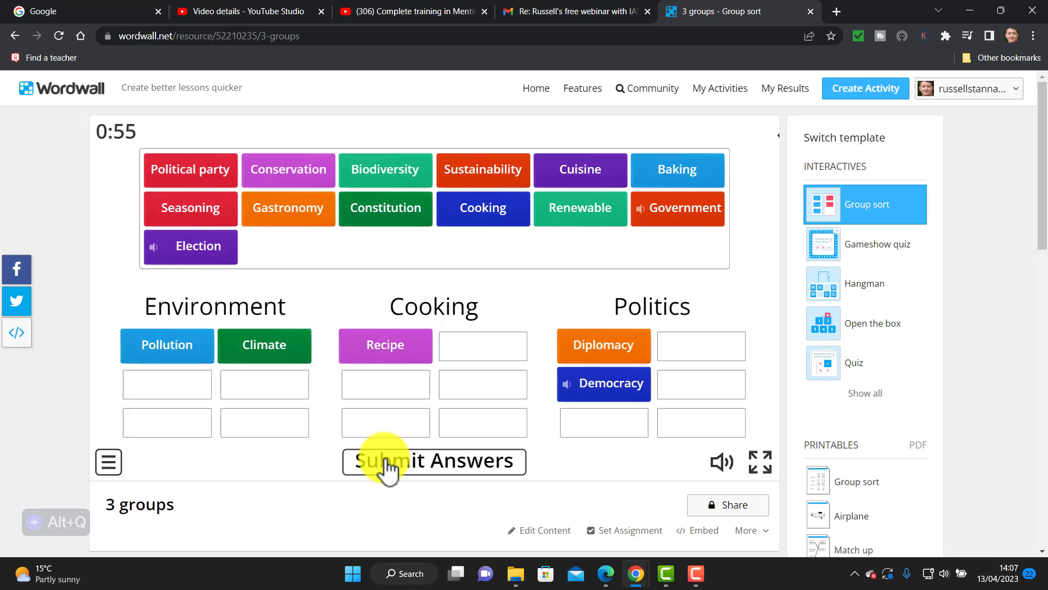
Open the results for 'Match Famous buildings' and examine the score summary and the correct-or-incorrect chart by question.
click(785, 89)
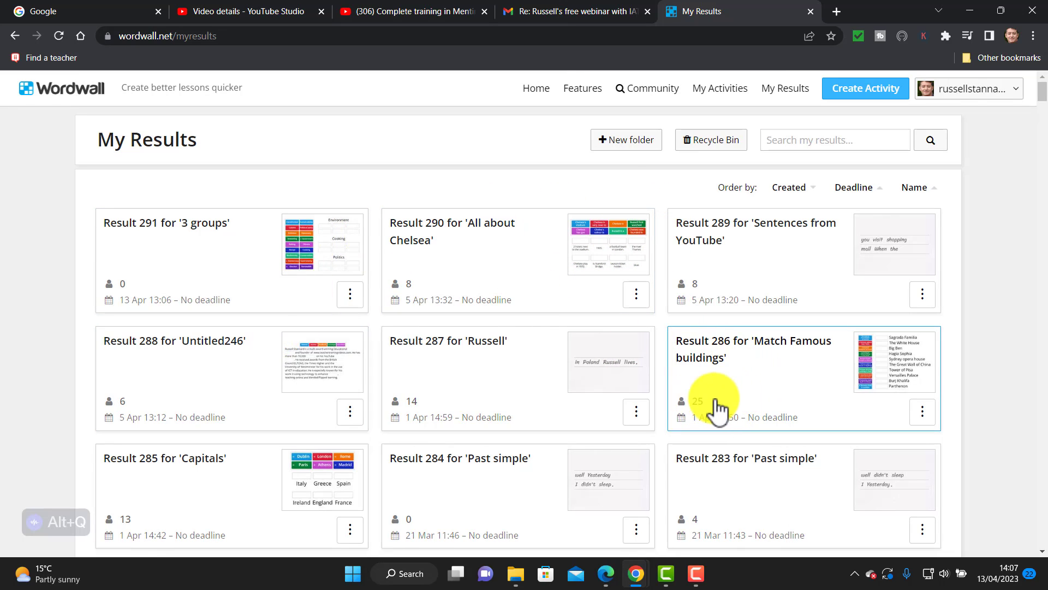
click(697, 402)
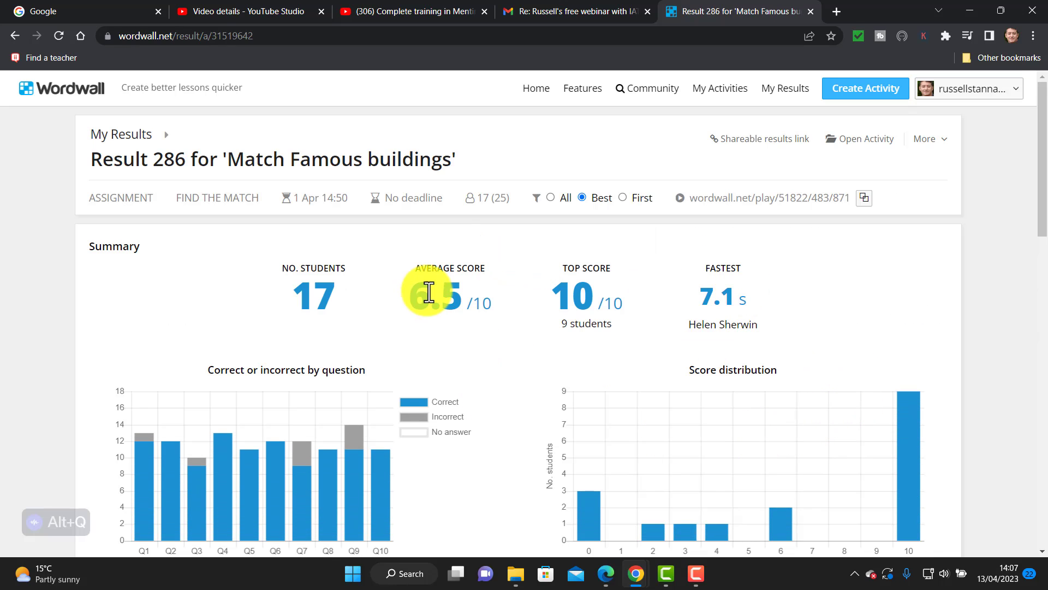
mouse_move(295, 460)
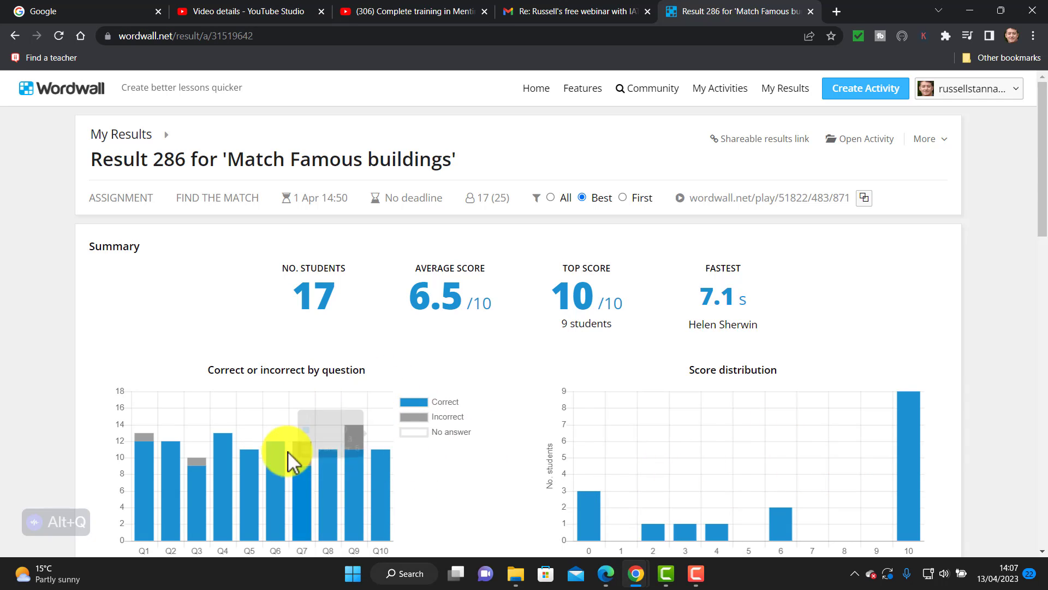
mouse_move(344, 433)
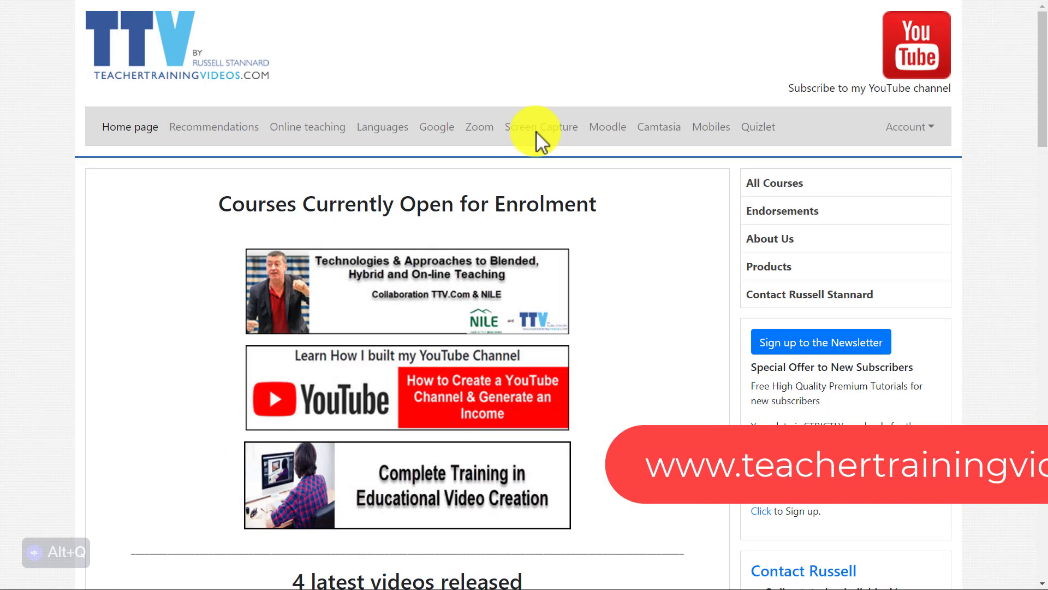
drag(1040, 89, 988, 110)
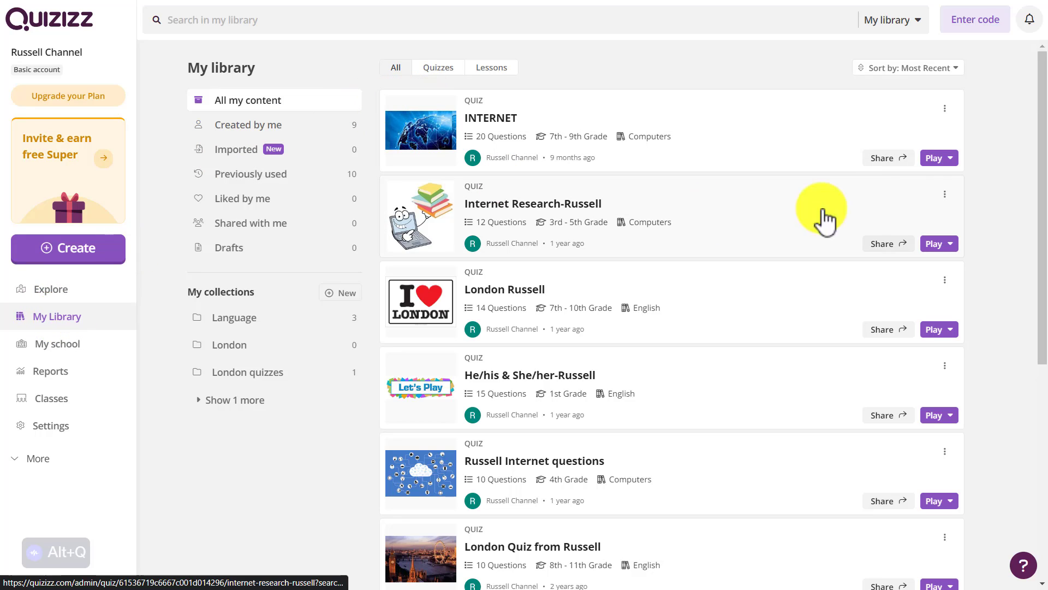
In Quizizz, host the INTERNET quiz from the library as a live quiz in Classic mode.
click(936, 160)
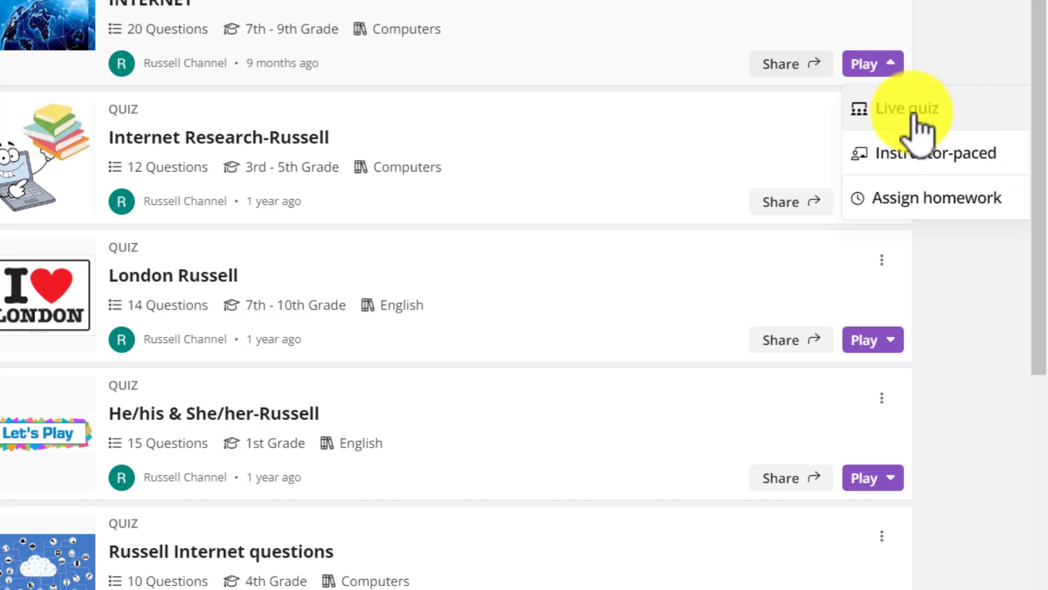
click(893, 109)
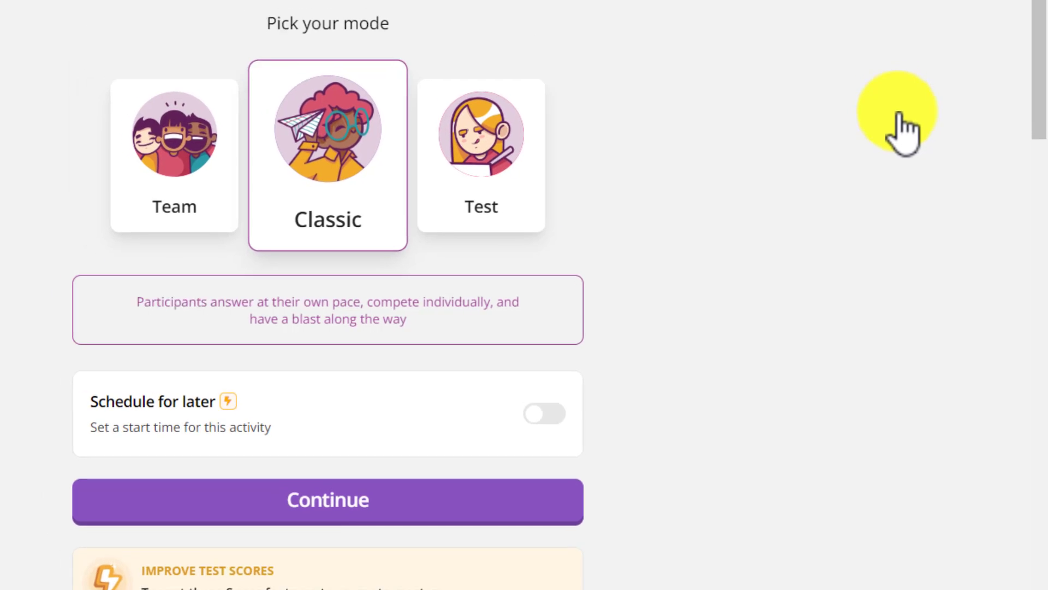
key(alt+q)
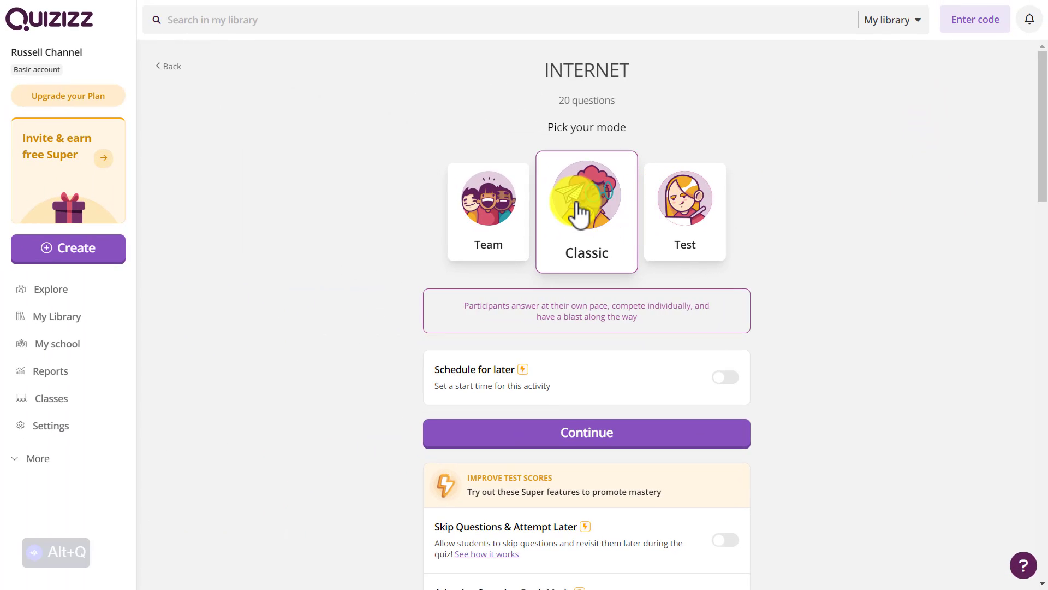
click(586, 434)
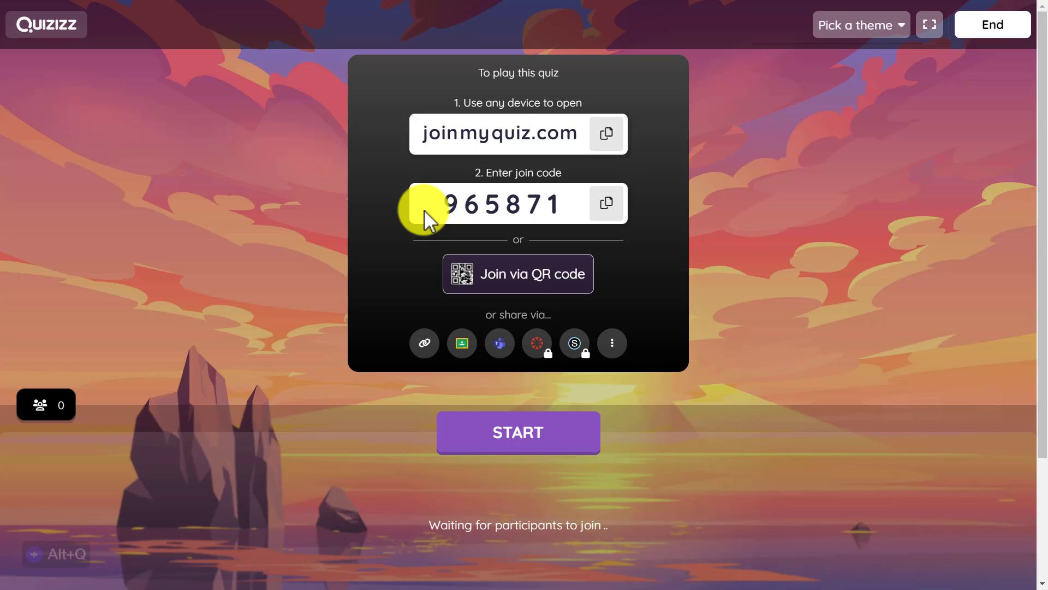
Show the quiz's QR code, and join on the student page by entering the participant's name.
click(536, 281)
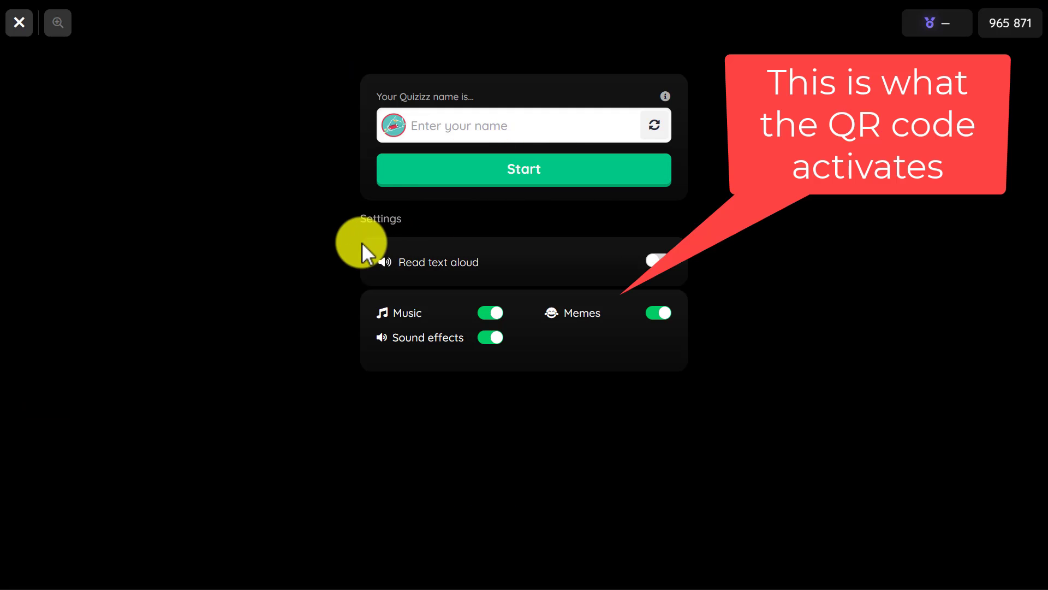
click(508, 125)
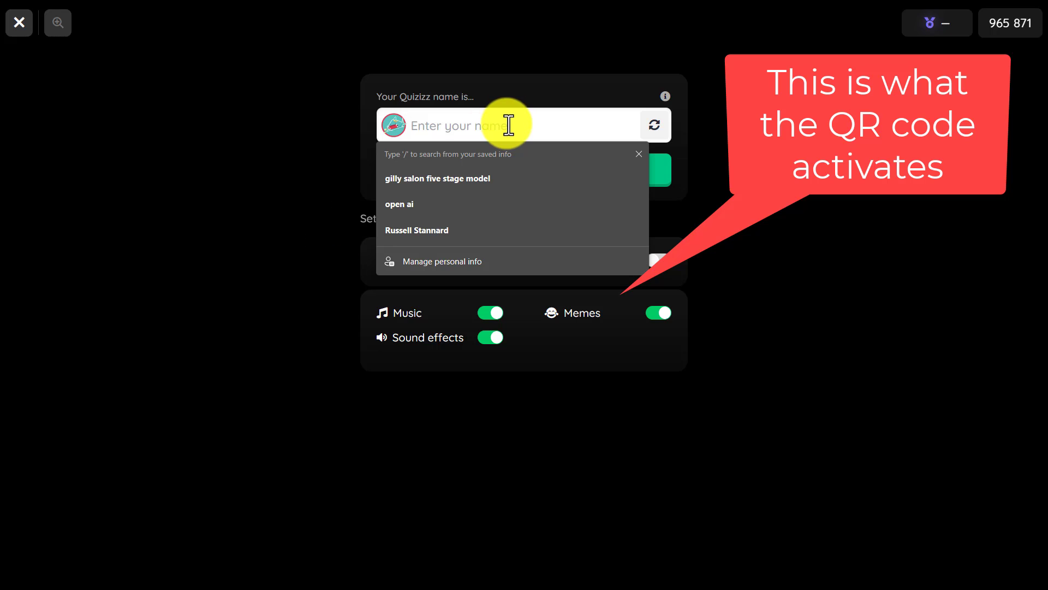
text(Russell)
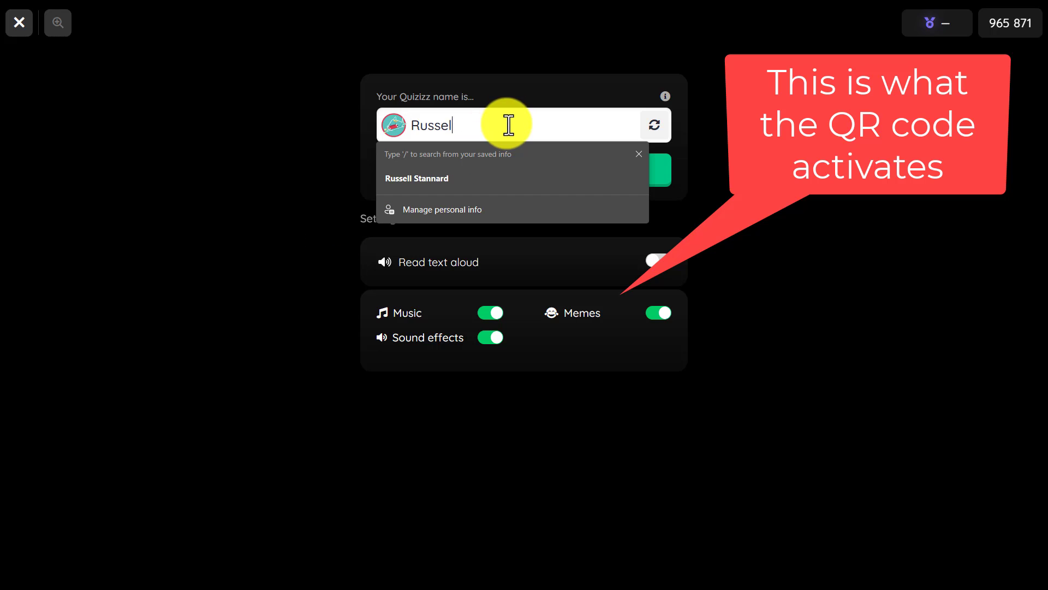
click(676, 151)
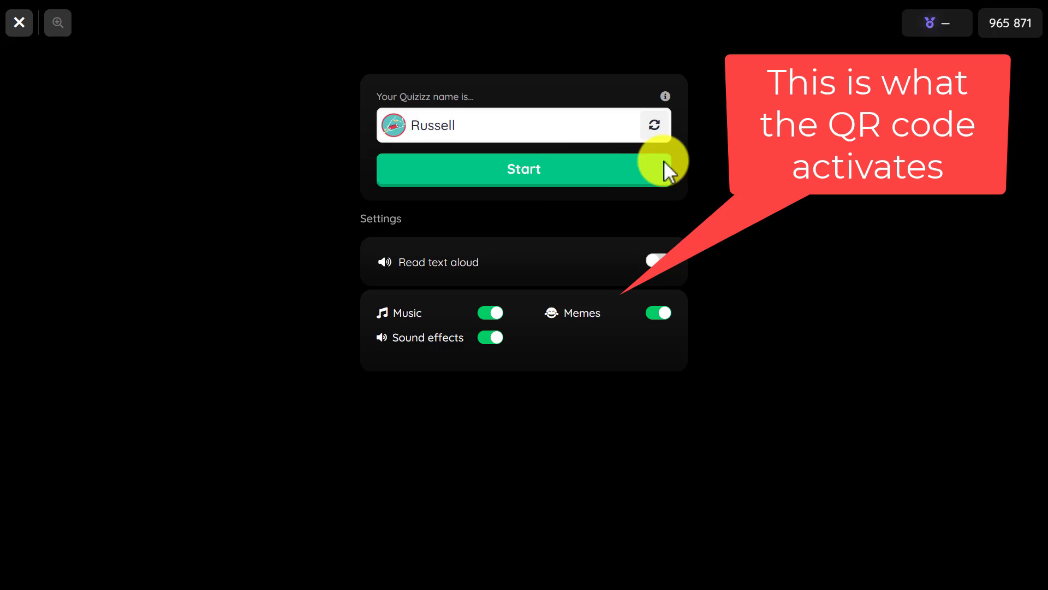
click(527, 170)
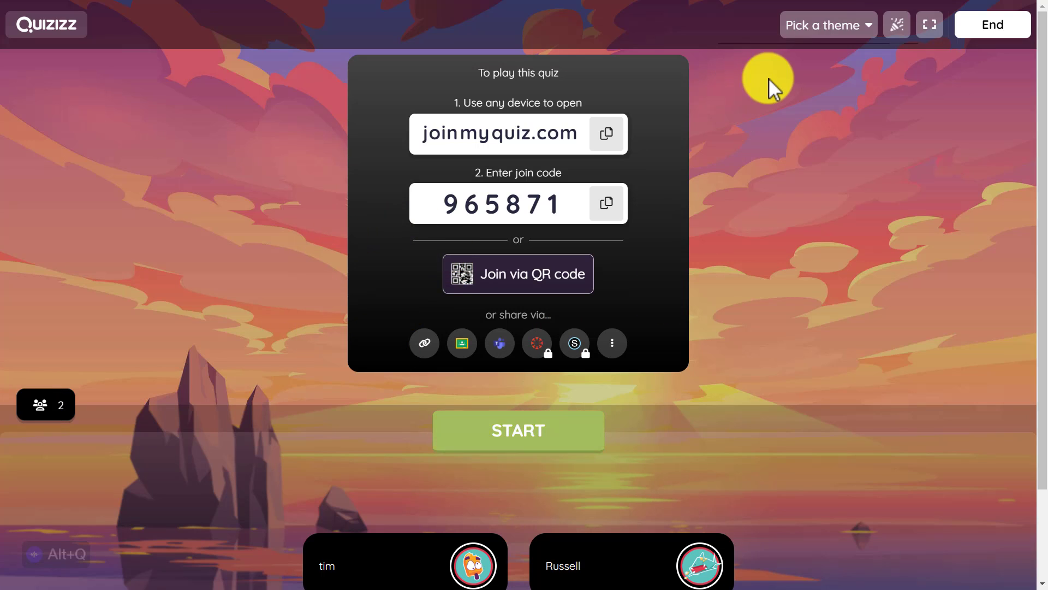
Check the joined participants in the teacher's waiting room and start the live quiz.
drag(1044, 153, 1045, 256)
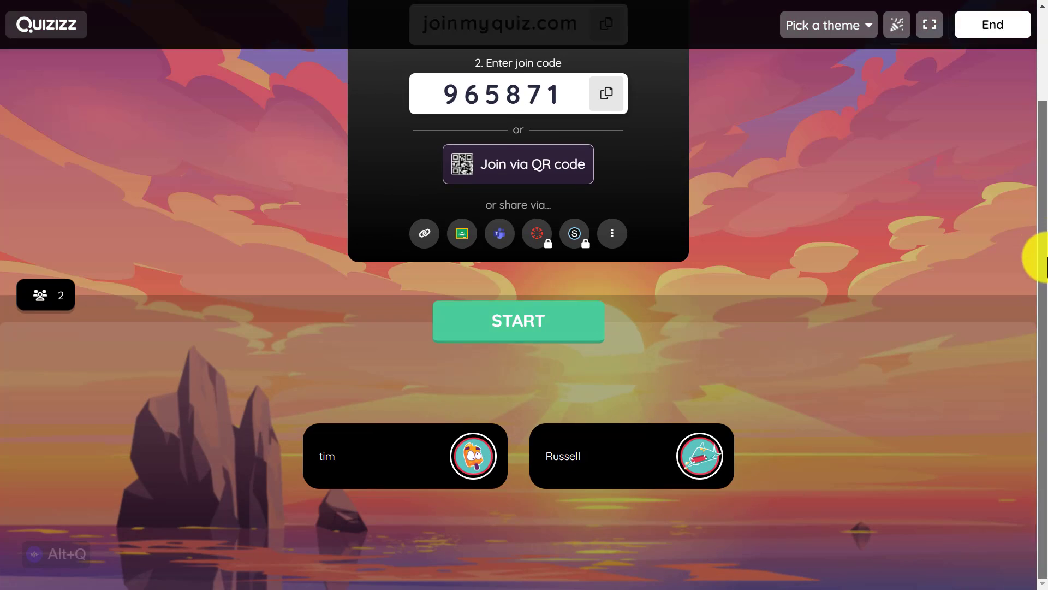
mouse_move(576, 474)
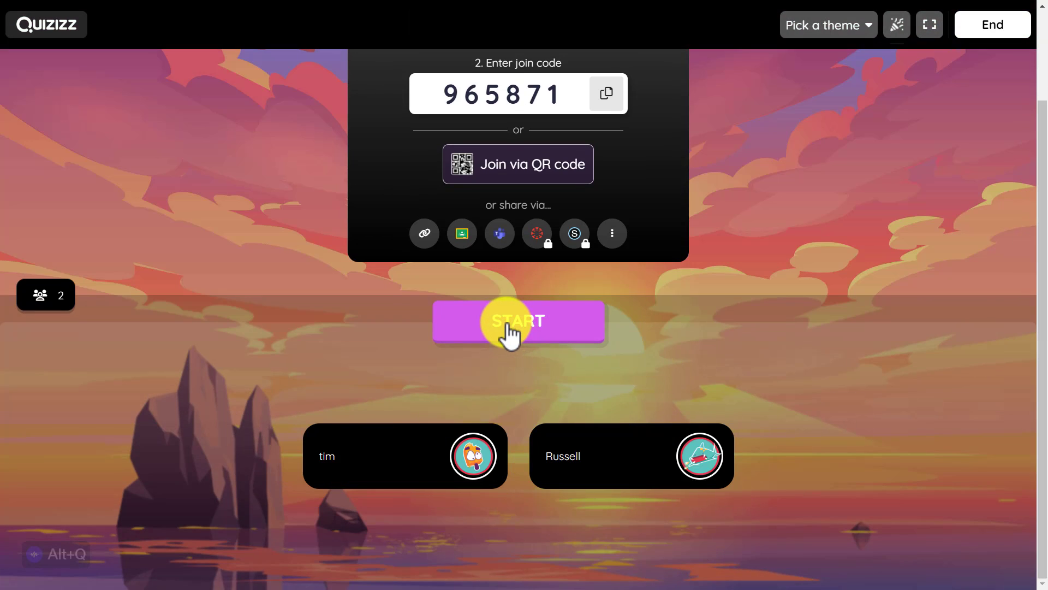
click(511, 328)
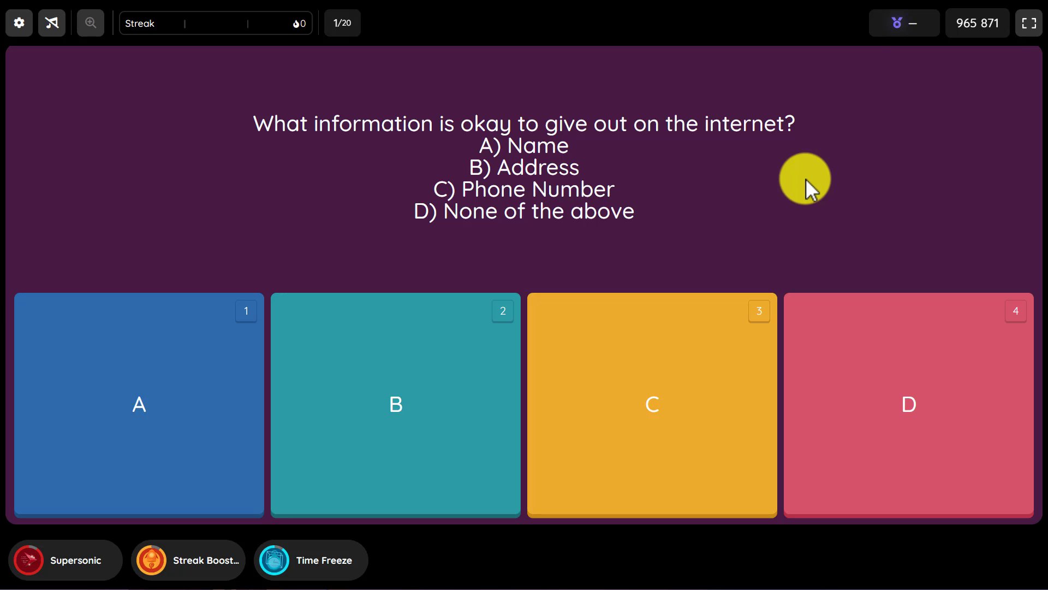
As the student, answer C, "banner" and "All Of The Above" to the first three questions, using the Supersonic power-up before the third.
click(693, 379)
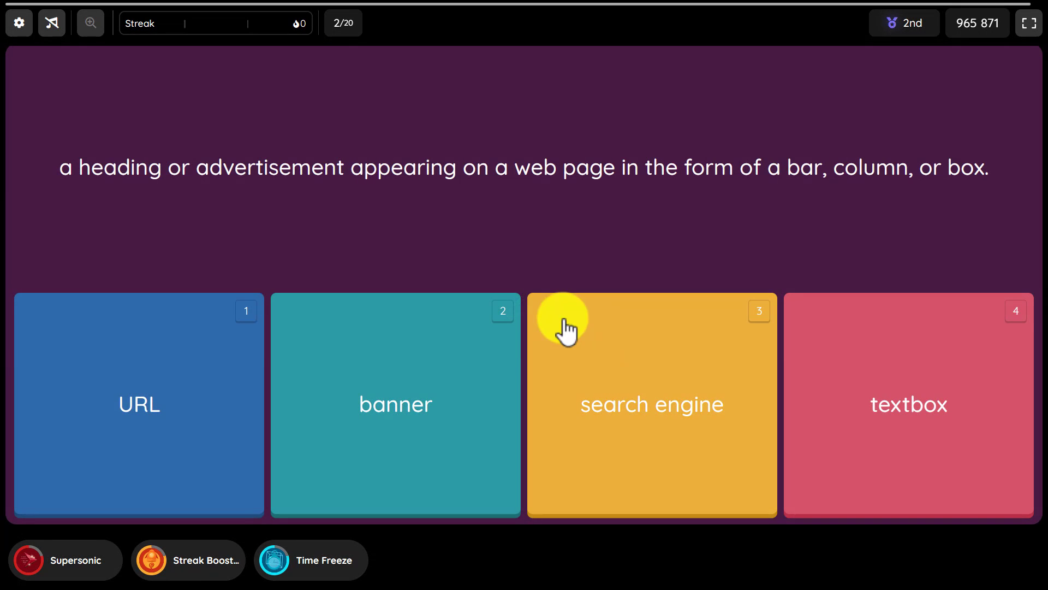
click(402, 404)
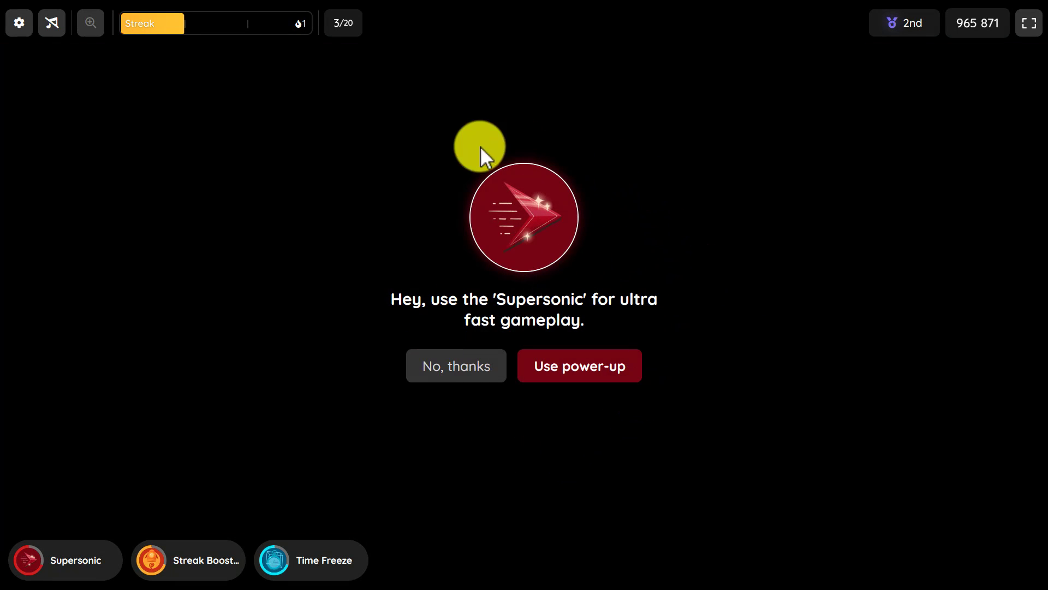
click(557, 374)
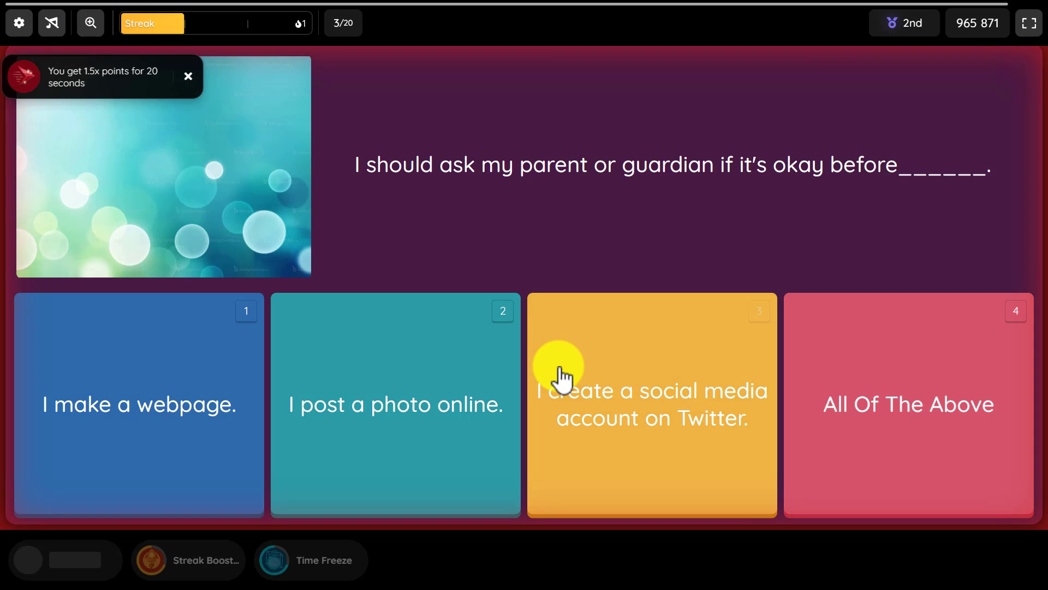
click(864, 399)
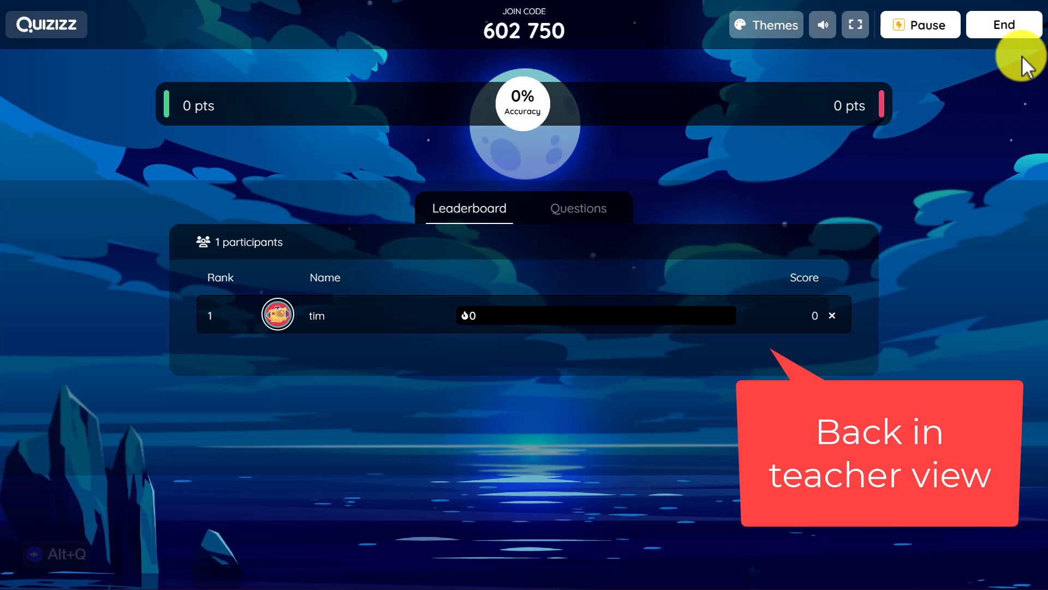
End the live quiz from the teacher view.
click(1013, 36)
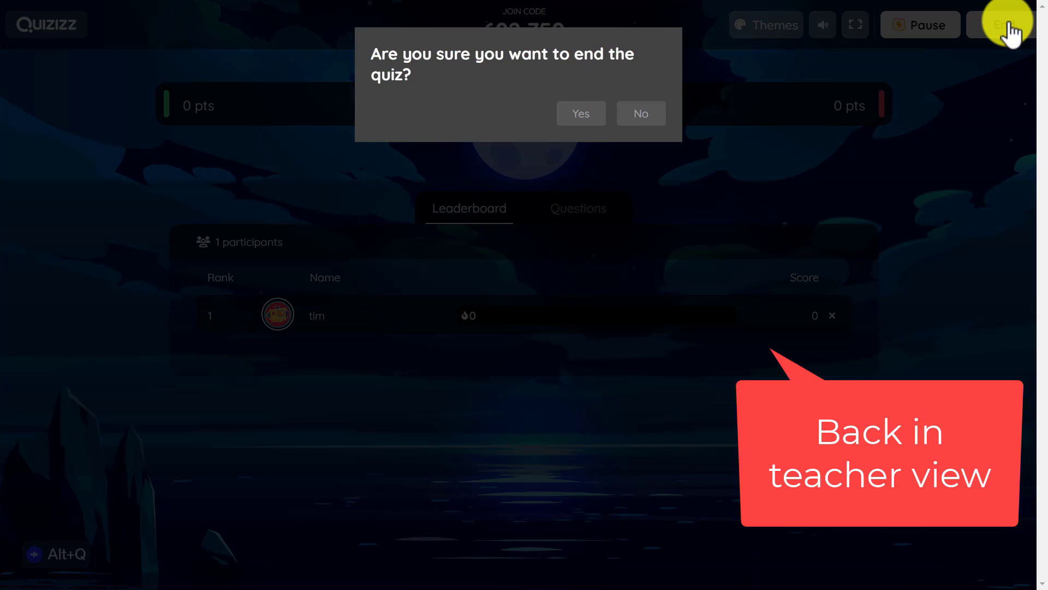
click(572, 121)
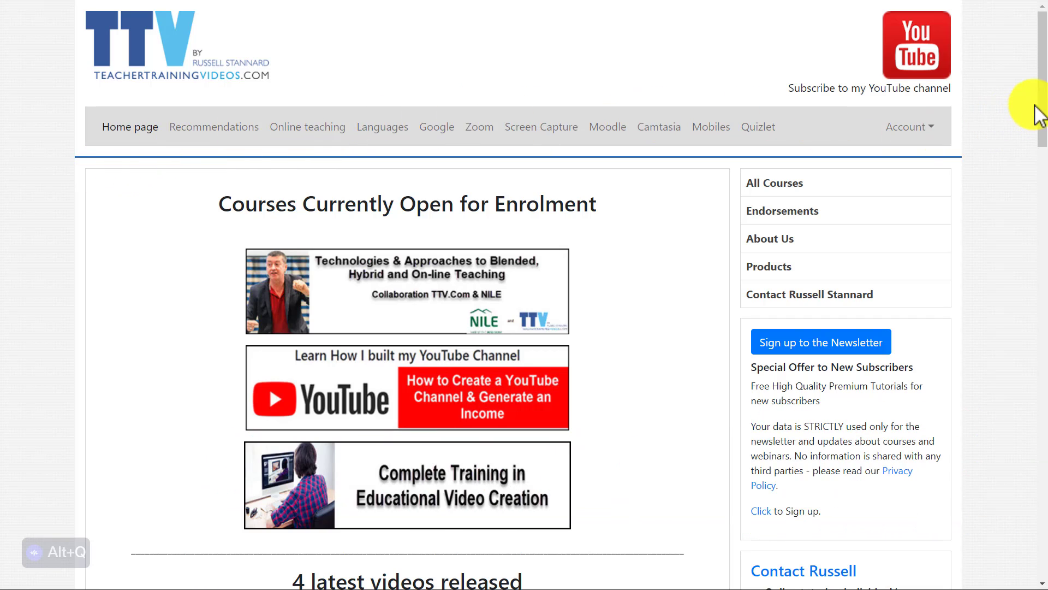
mouse_move(1038, 105)
mouse_down()
mouse_move(1044, 535)
mouse_move(1036, 89)
mouse_up()
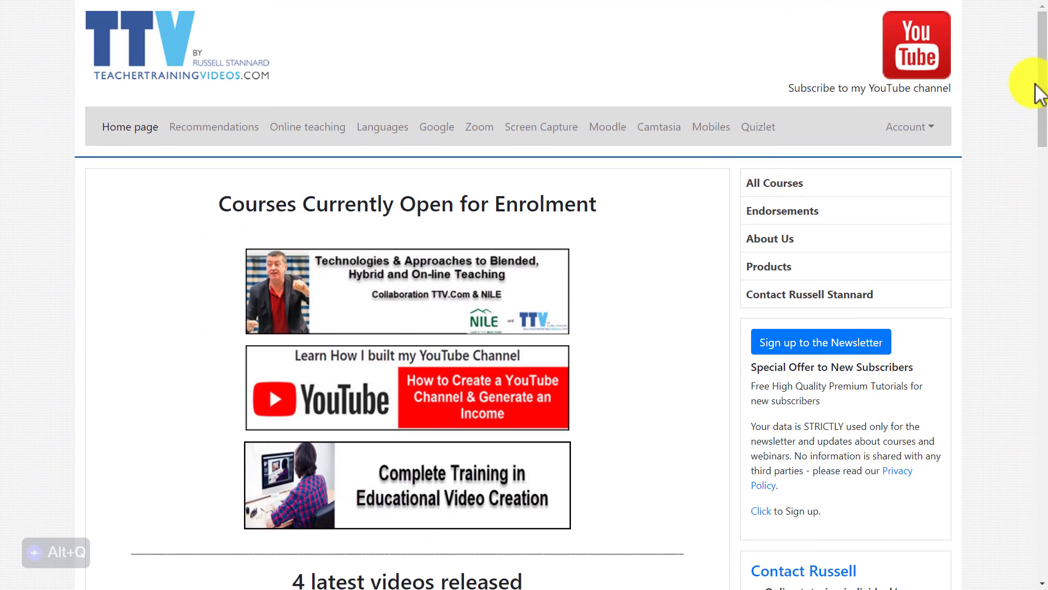